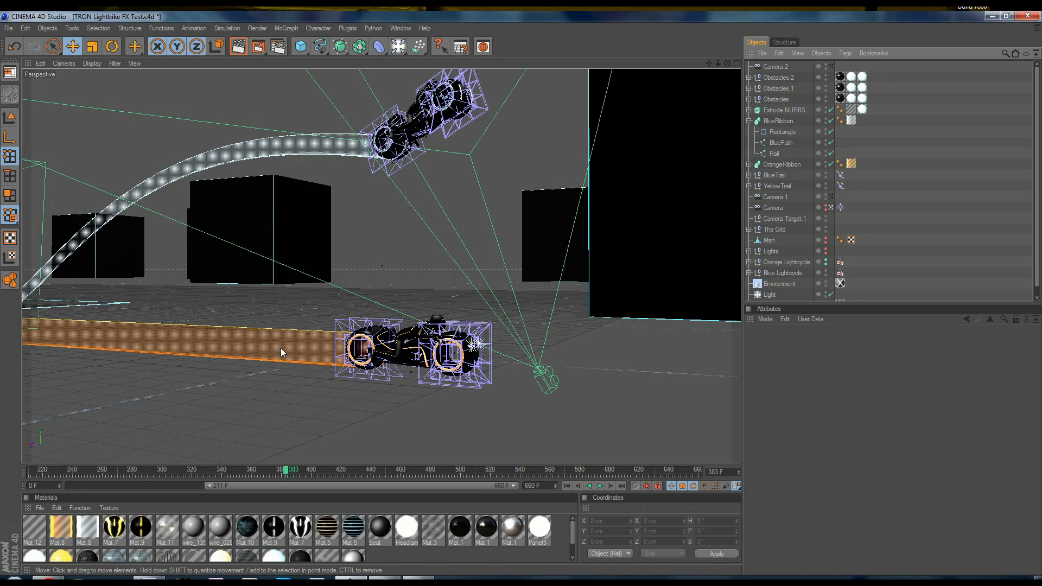
# Step: Review the Mat.8 trail material's color, luminance, transparency gradient and bump settings, then close it
pyautogui.doubleClick(61, 525)
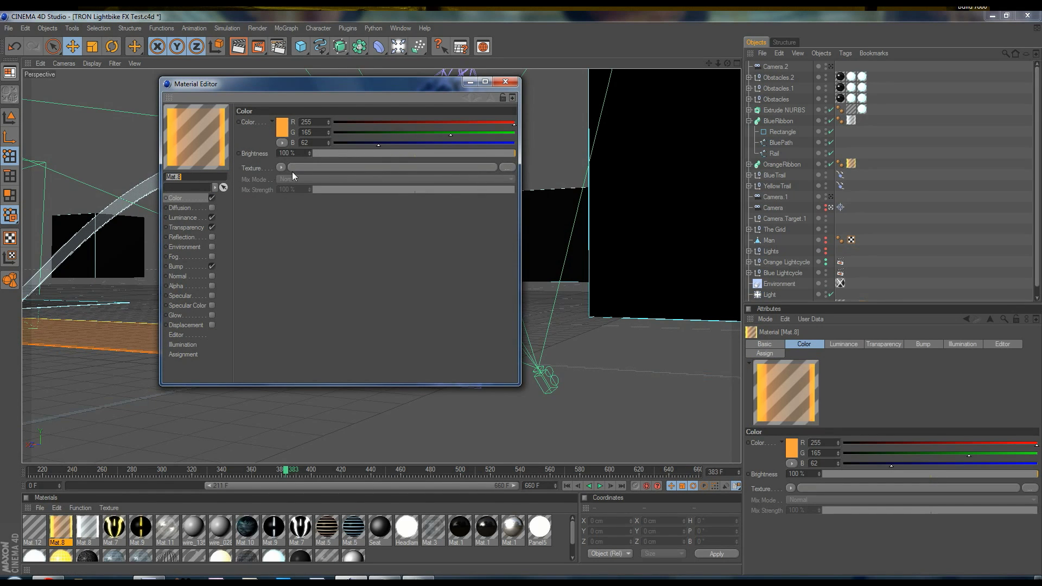
pyautogui.click(197, 229)
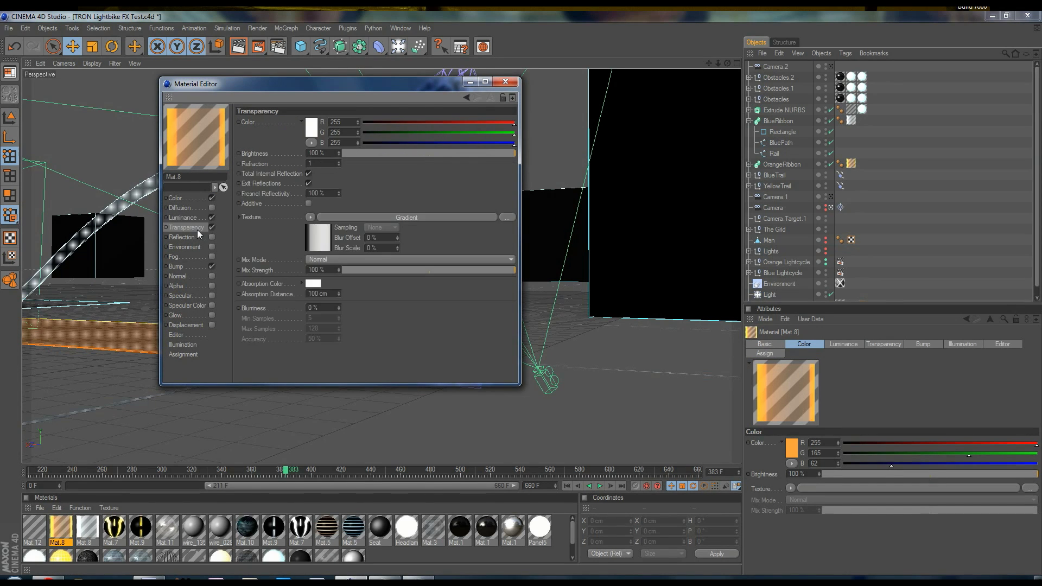
pyautogui.click(196, 217)
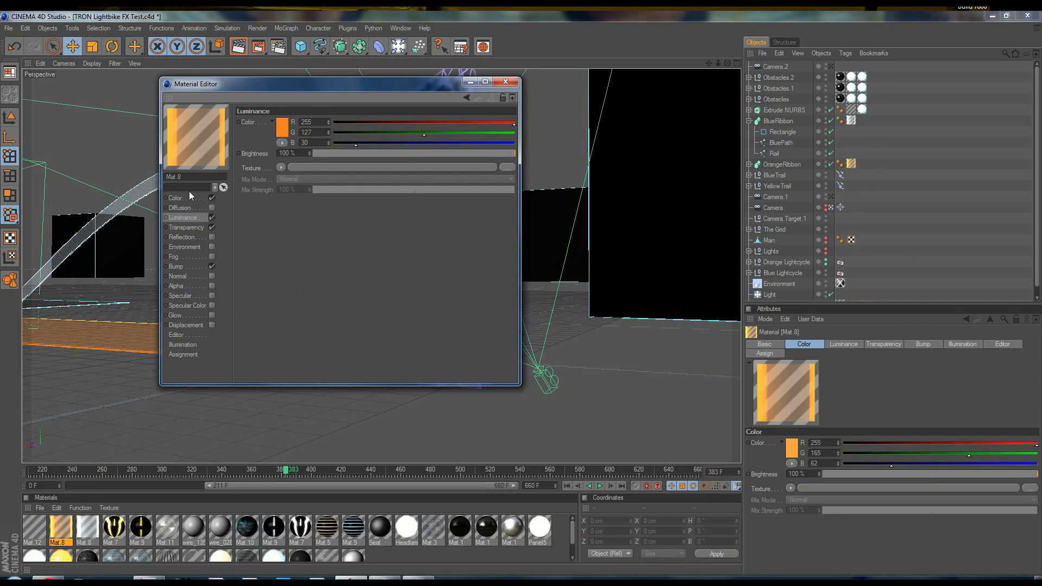
pyautogui.click(189, 198)
pyautogui.click(191, 218)
pyautogui.click(188, 197)
pyautogui.click(188, 228)
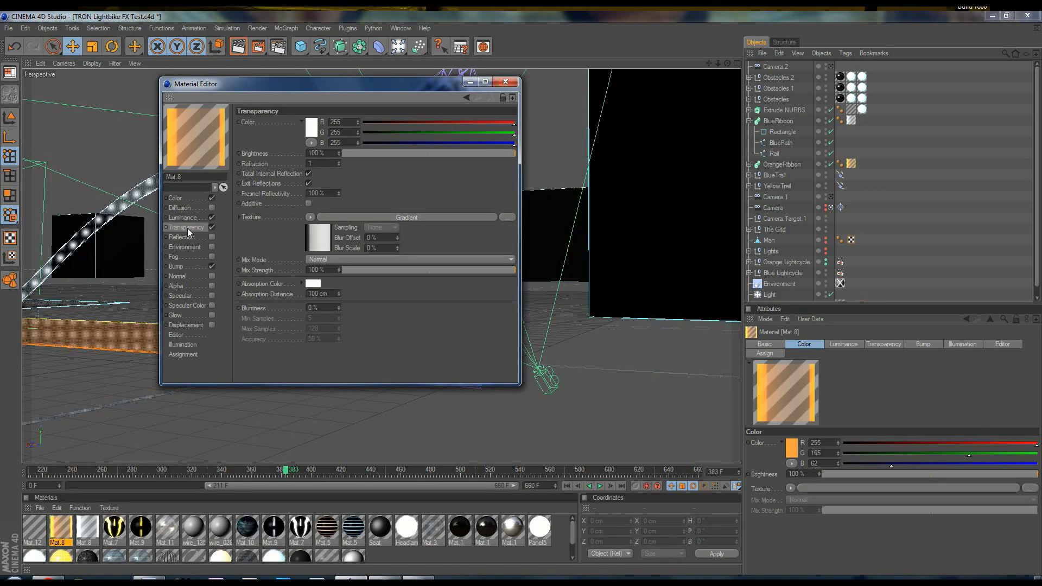
pyautogui.click(314, 242)
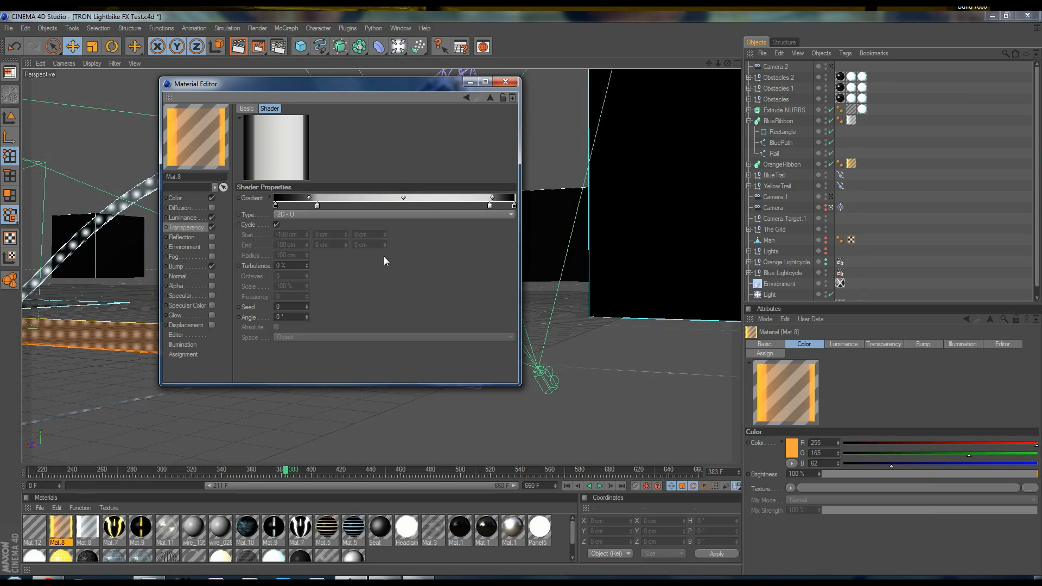
pyautogui.click(199, 265)
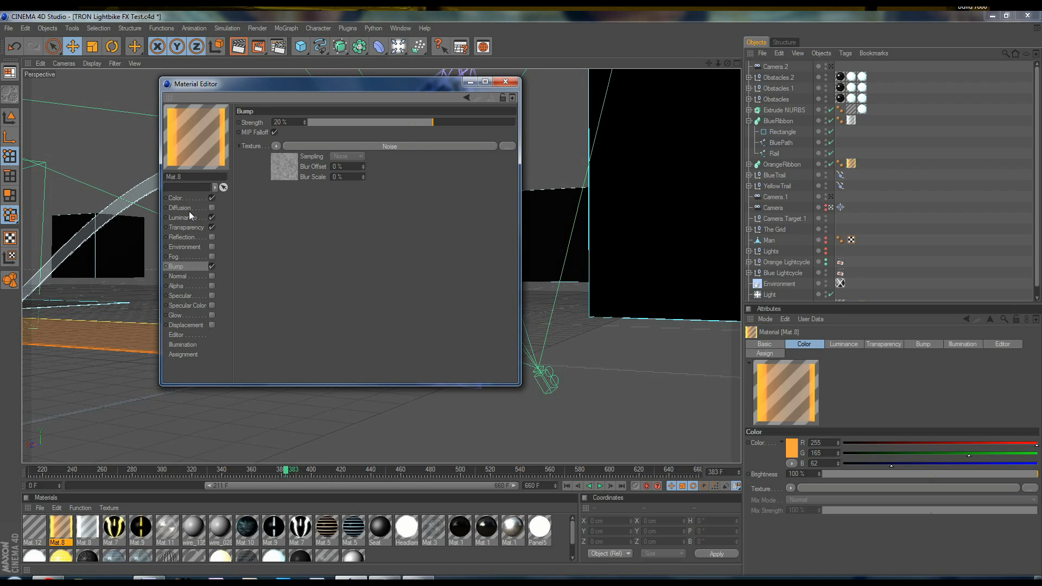
pyautogui.click(505, 81)
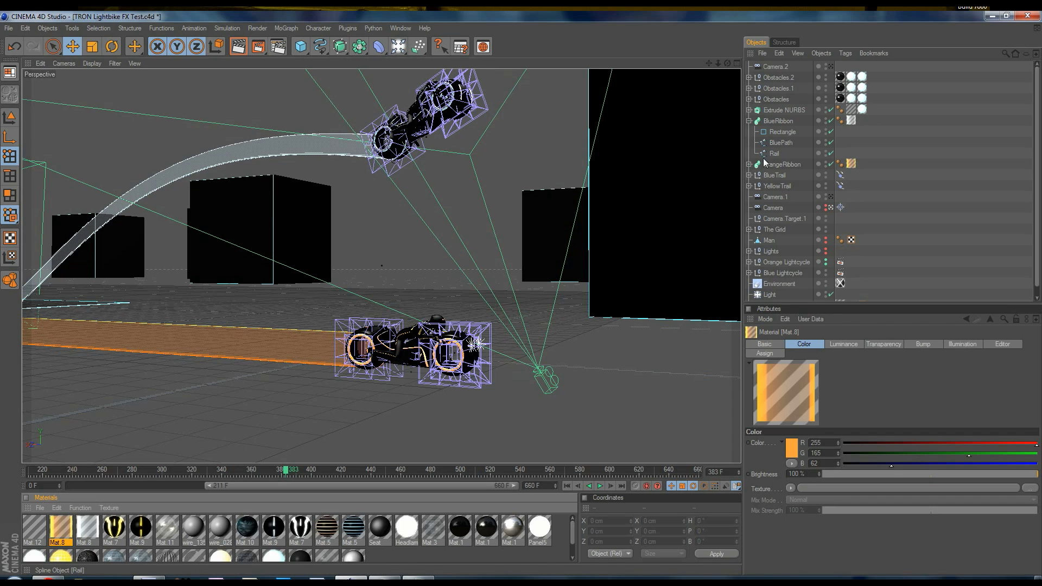
# Step: Select BlueRibbon, BluePath and Rail to inspect the sweep's profile, path and rail
pyautogui.click(771, 123)
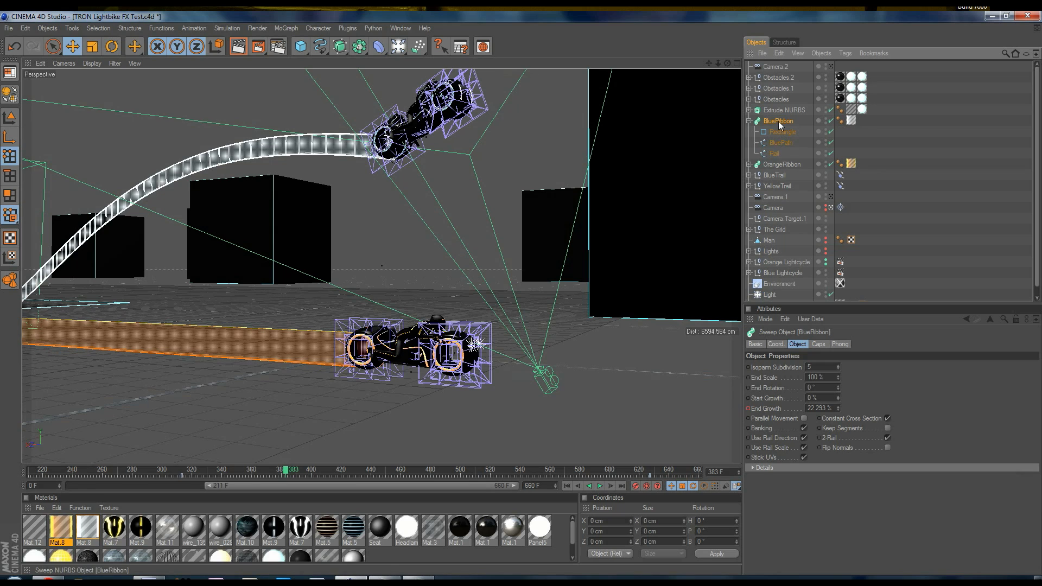
pyautogui.click(779, 143)
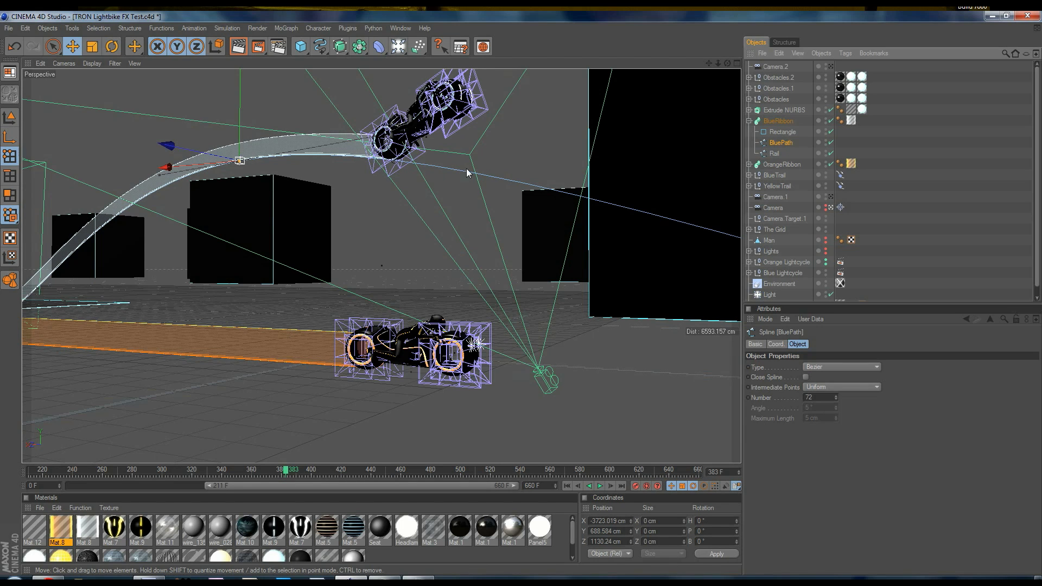
pyautogui.click(774, 153)
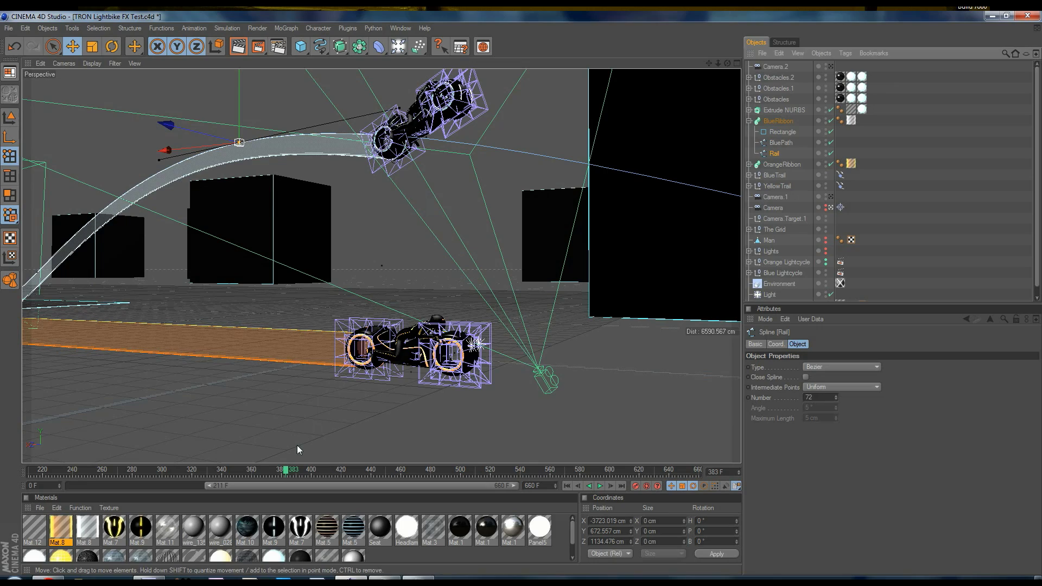
# Step: Scrub to frame 401, look through the scene Camera, and select the Orange Lightcycle null
pyautogui.moveTo(285, 470); pyautogui.dragTo(389, 434)
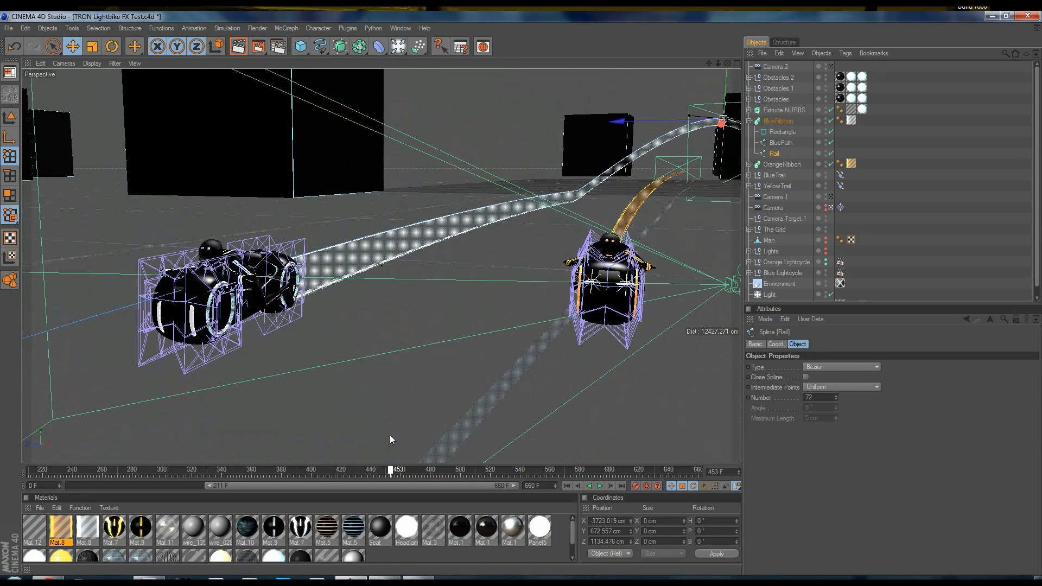
pyautogui.click(831, 207)
pyautogui.scroll(5, 366, 223)
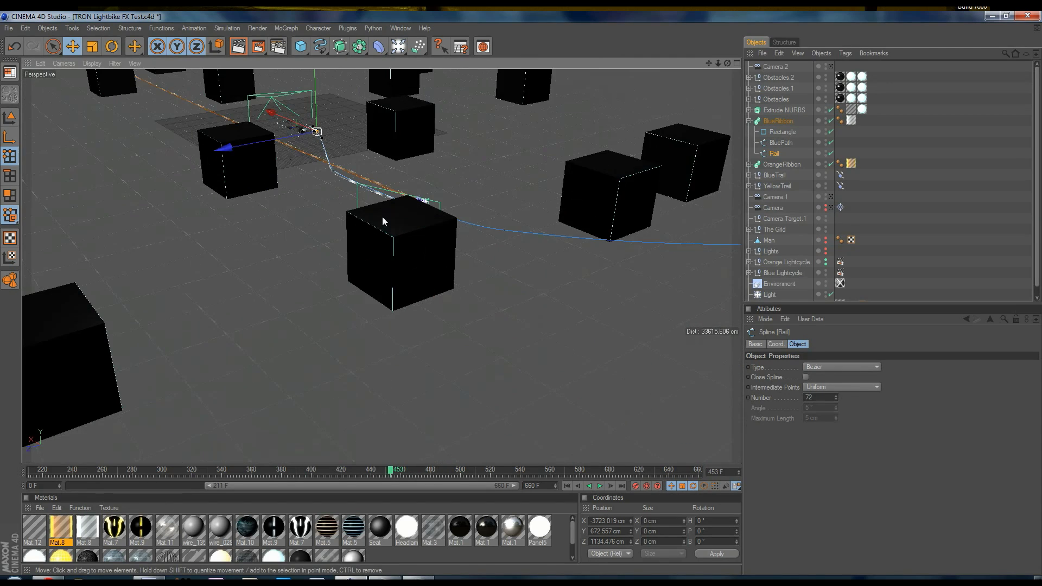
pyautogui.scroll(10, 382, 217)
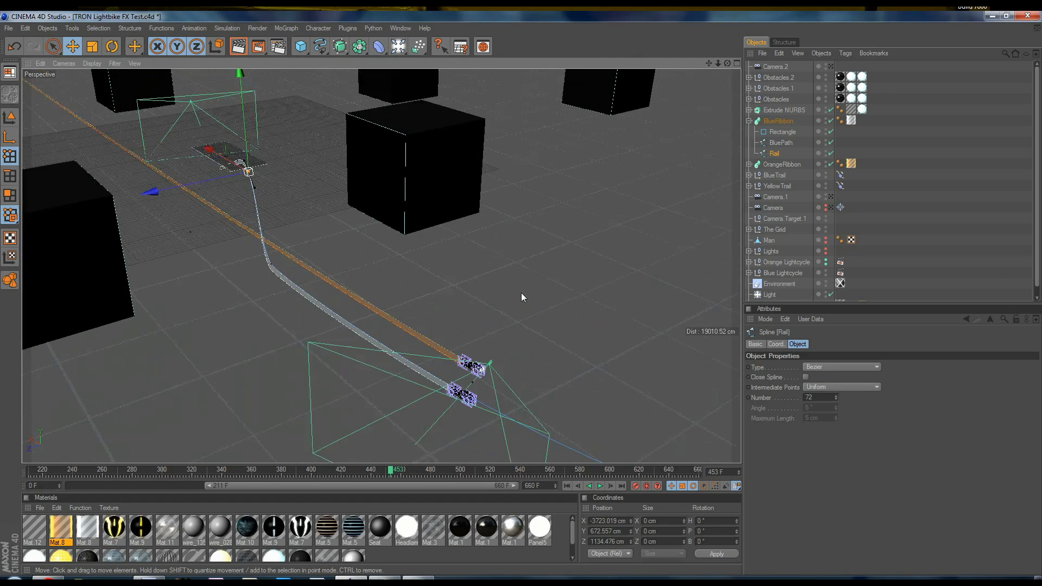
pyautogui.scroll(4, 522, 292)
pyautogui.click(777, 263)
pyautogui.scroll(6, 448, 368)
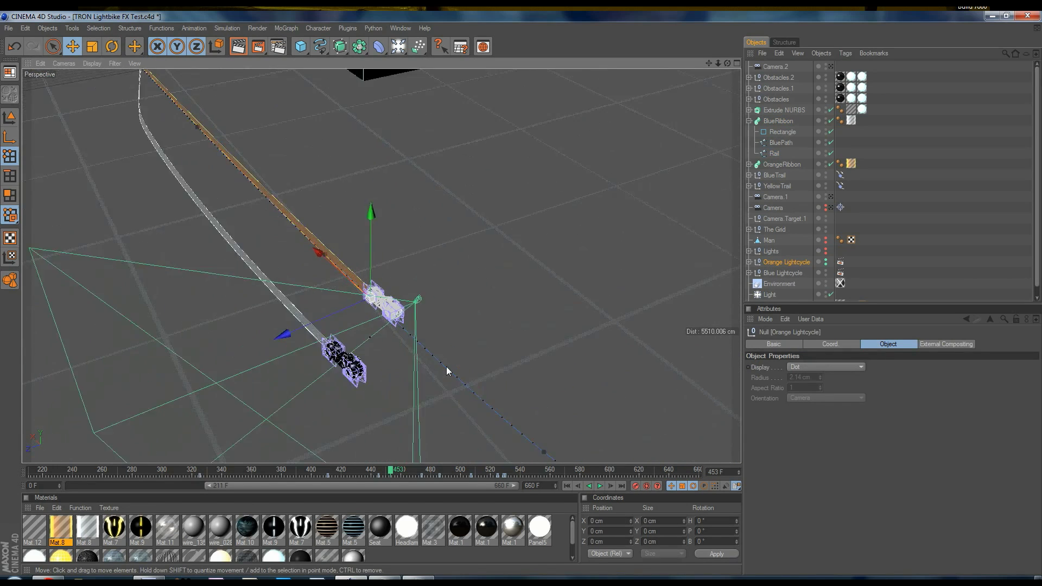
pyautogui.scroll(8, 446, 366)
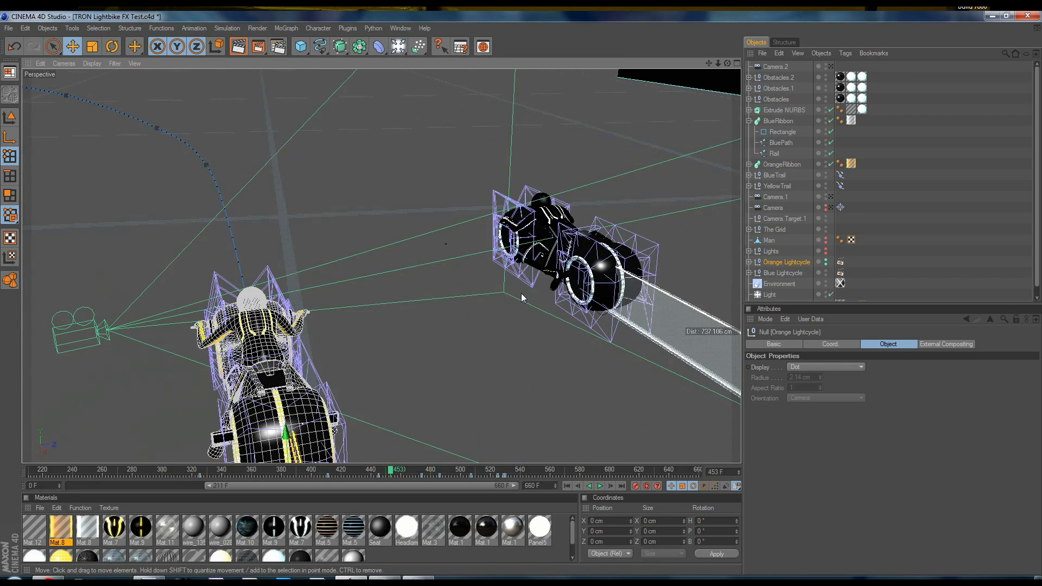
pyautogui.keyDown('alt'); pyautogui.moveTo(524, 296); pyautogui.dragTo(521, 293); pyautogui.keyUp('alt')
# Step: Advance the animation to frame 482 and orbit the view around the lightcycles
pyautogui.moveTo(392, 470); pyautogui.dragTo(411, 458)
pyautogui.press('F8')
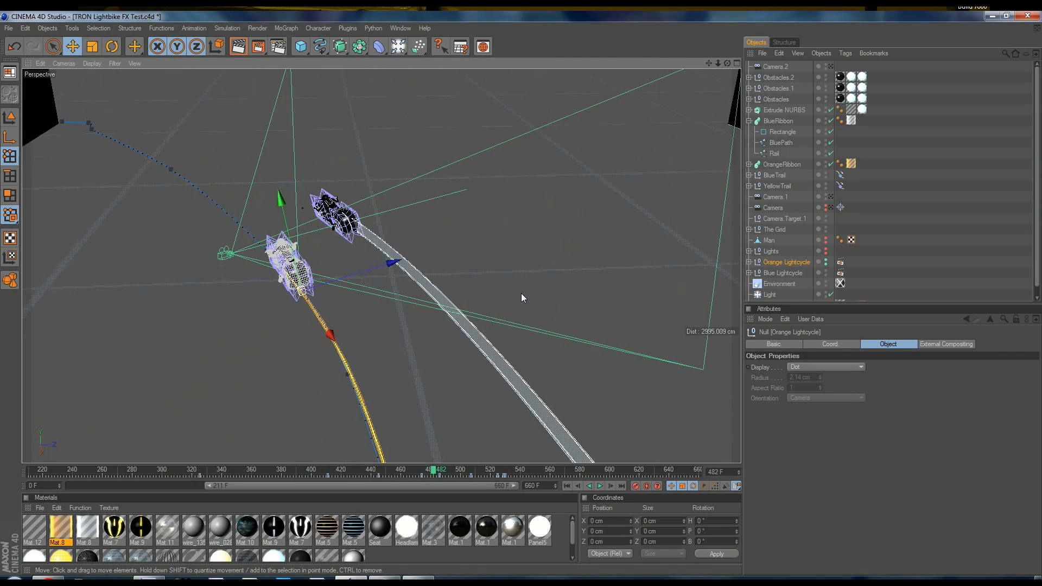
pyautogui.scroll(3, 521, 297)
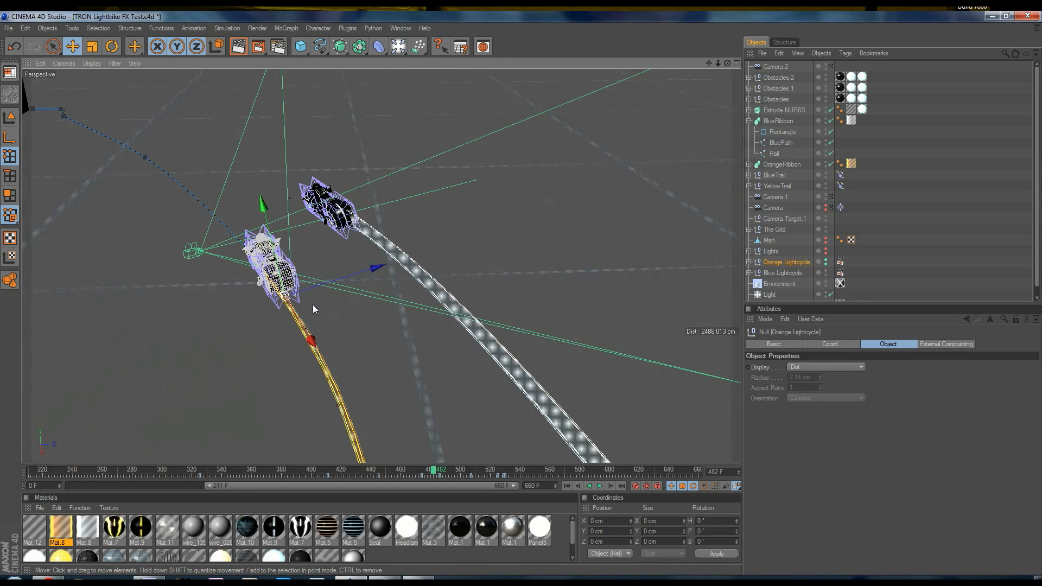
pyautogui.scroll(2, 313, 304)
pyautogui.moveTo(312, 276)
pyautogui.keyDown('alt'); pyautogui.mouseDown()
pyautogui.moveTo(520, 293)
pyautogui.moveTo(320, 262)
pyautogui.mouseUp(); pyautogui.keyUp('alt')
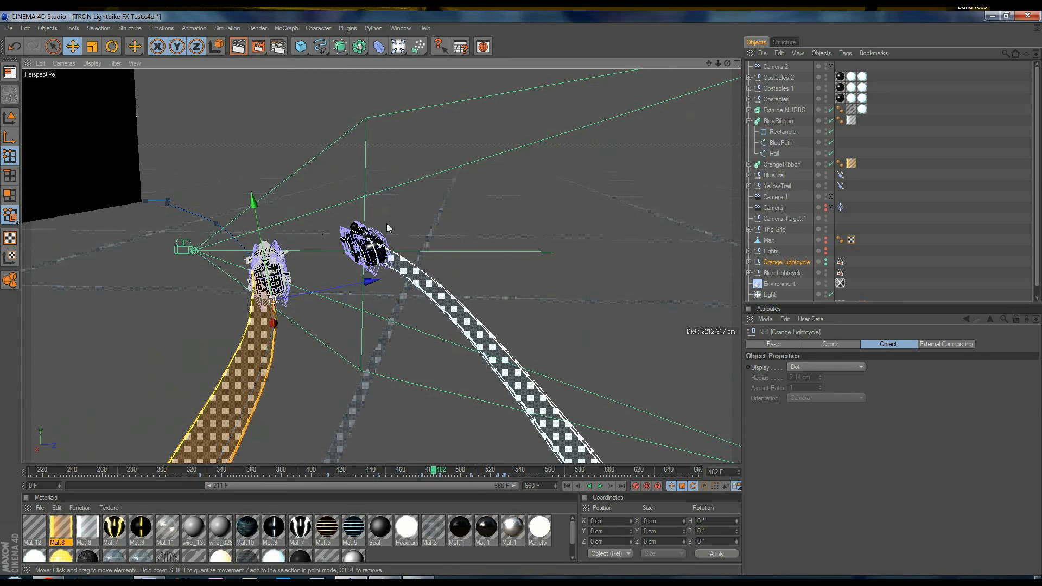
# Step: Select the Blue and Orange Lightcycle nulls and the Rail, then collapse BlueRibbon
pyautogui.click(777, 274)
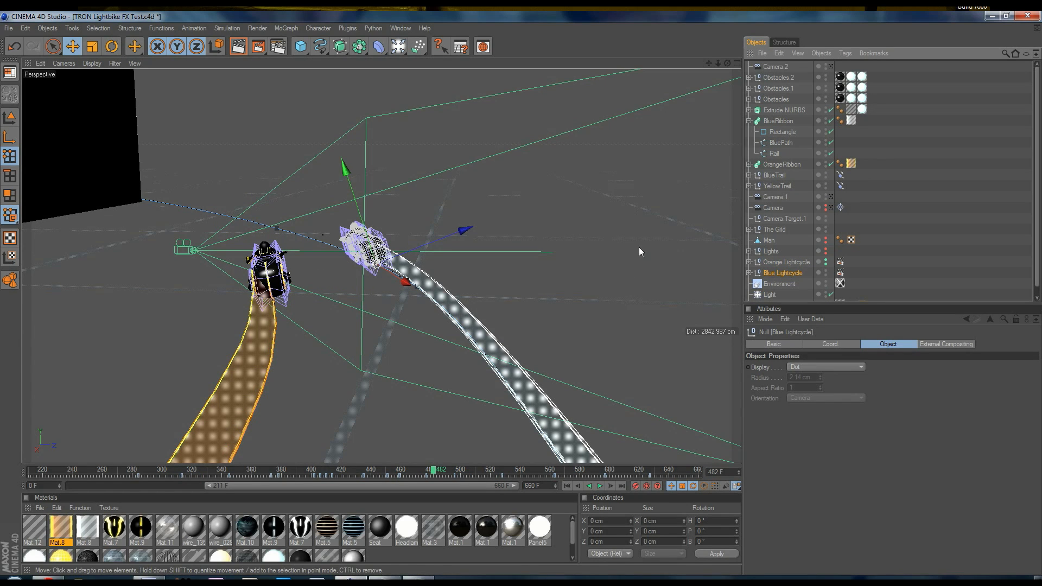
pyautogui.click(784, 262)
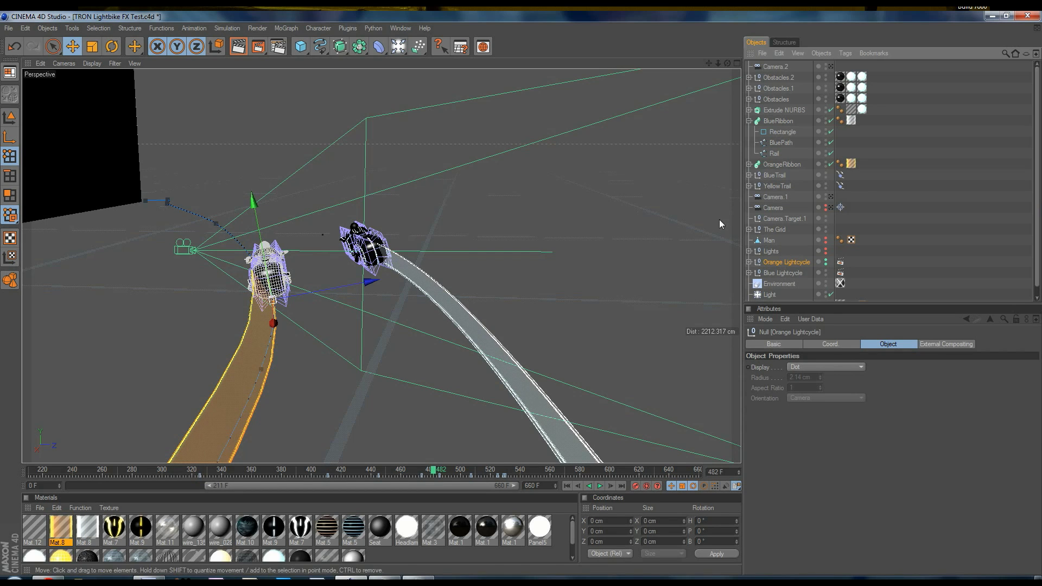
pyautogui.click(775, 152)
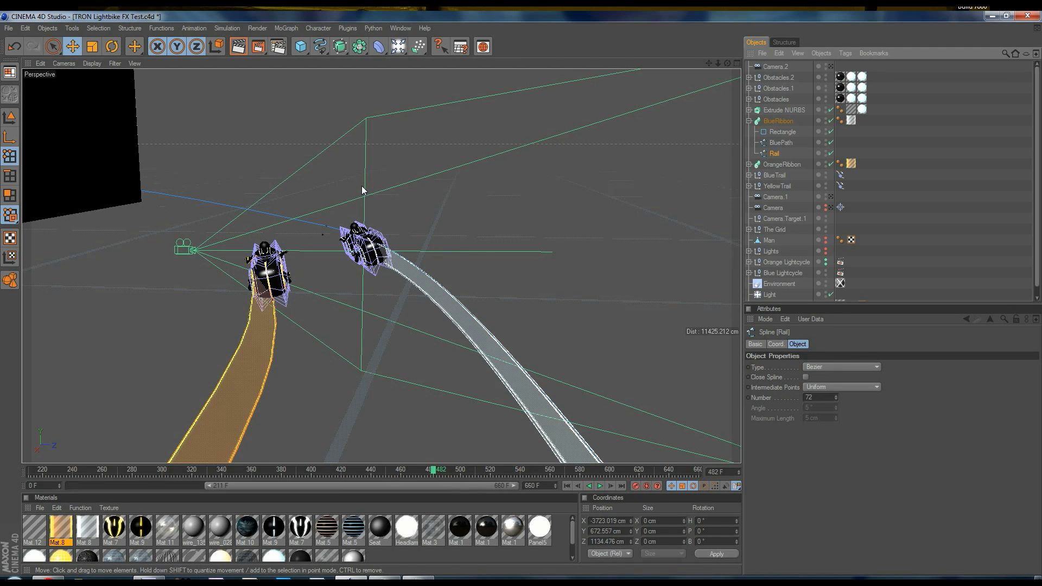
pyautogui.click(748, 121)
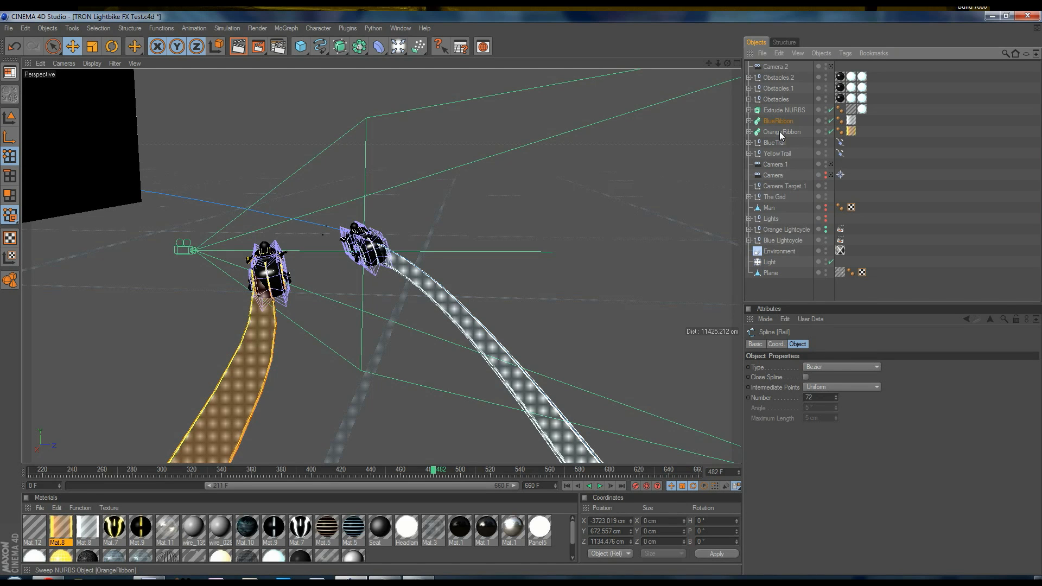
# Step: On the Render Settings Save page, set the Compositing Project File target application to After Effects
pyautogui.click(277, 46)
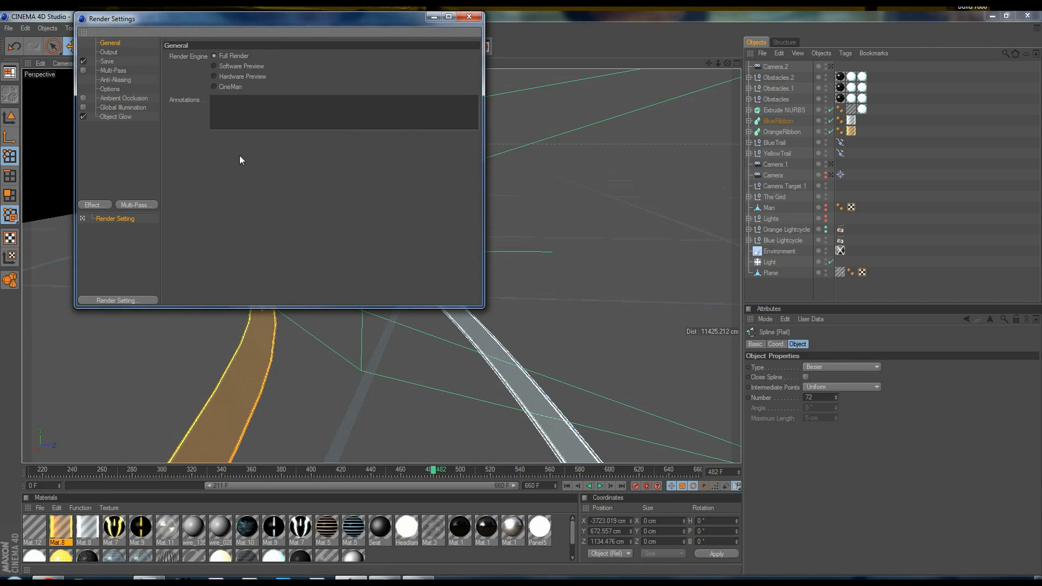
pyautogui.moveTo(222, 23); pyautogui.dragTo(231, 65)
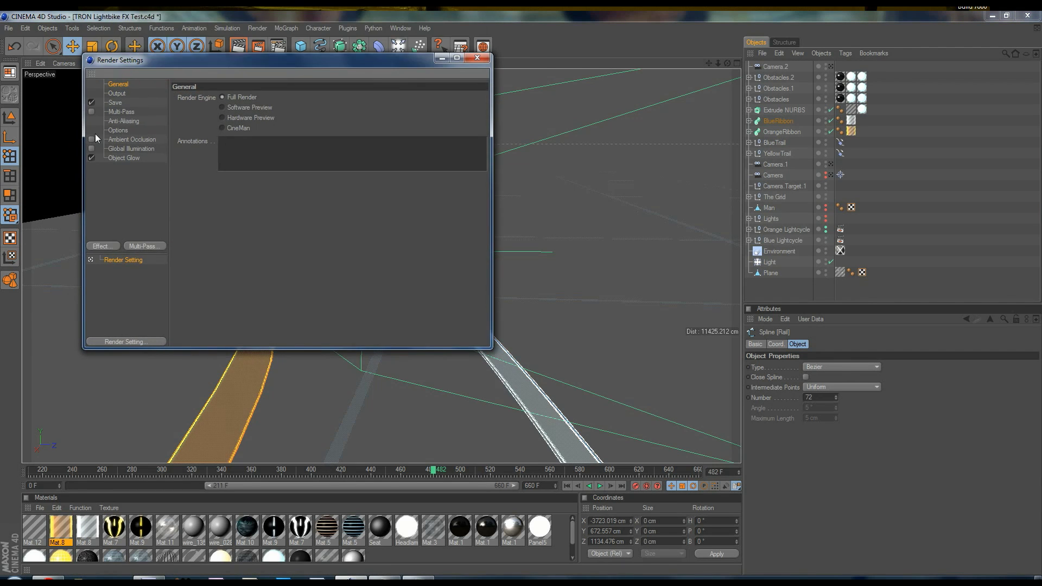
pyautogui.click(113, 103)
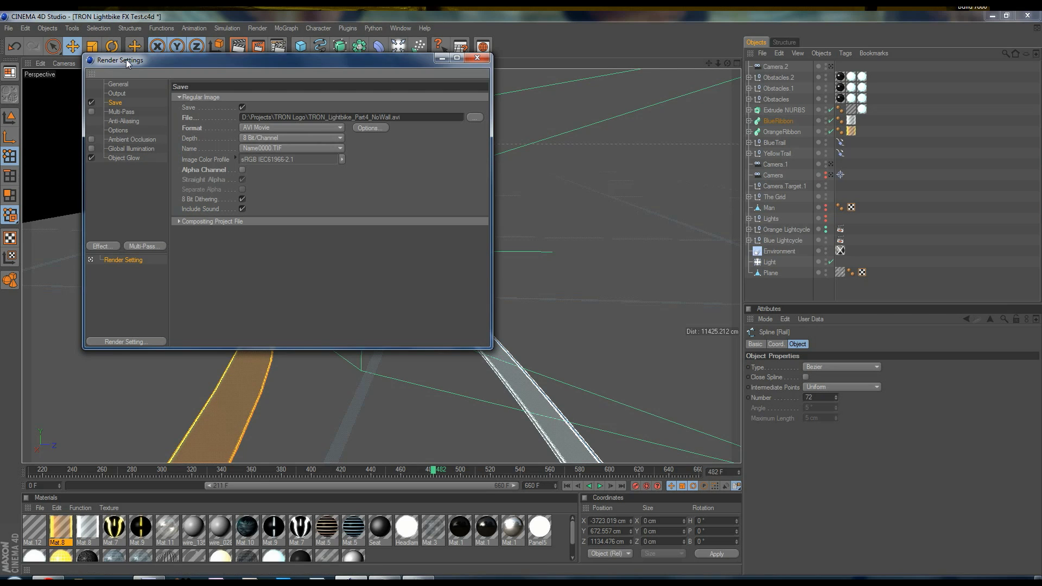
pyautogui.click(179, 221)
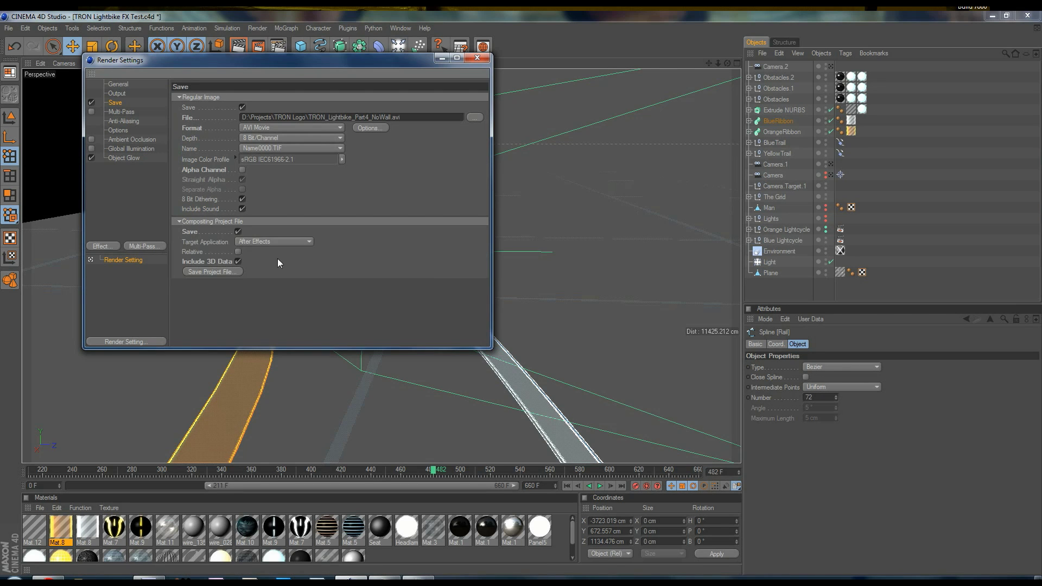
pyautogui.click(237, 242)
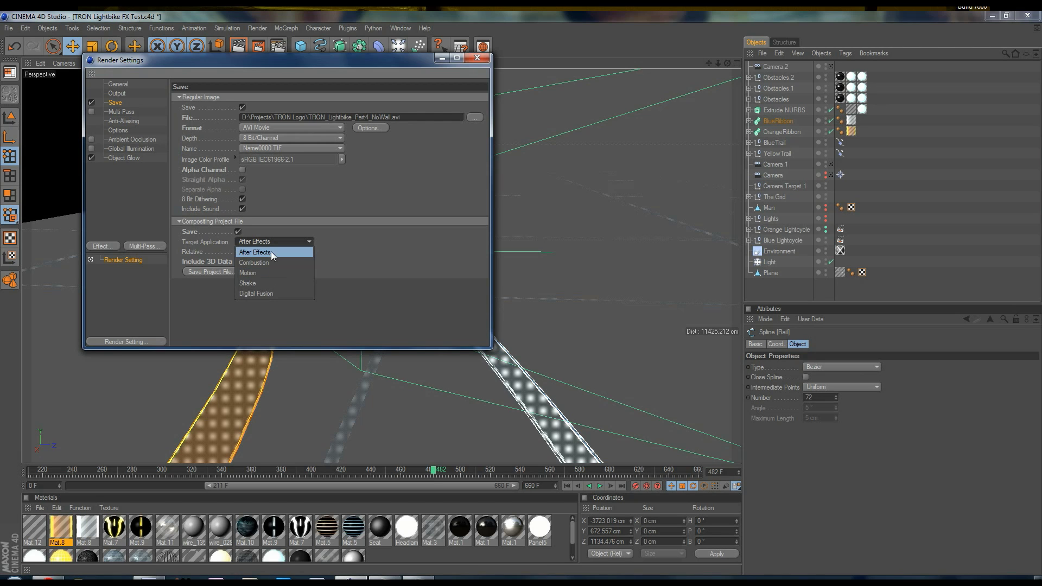
pyautogui.click(272, 252)
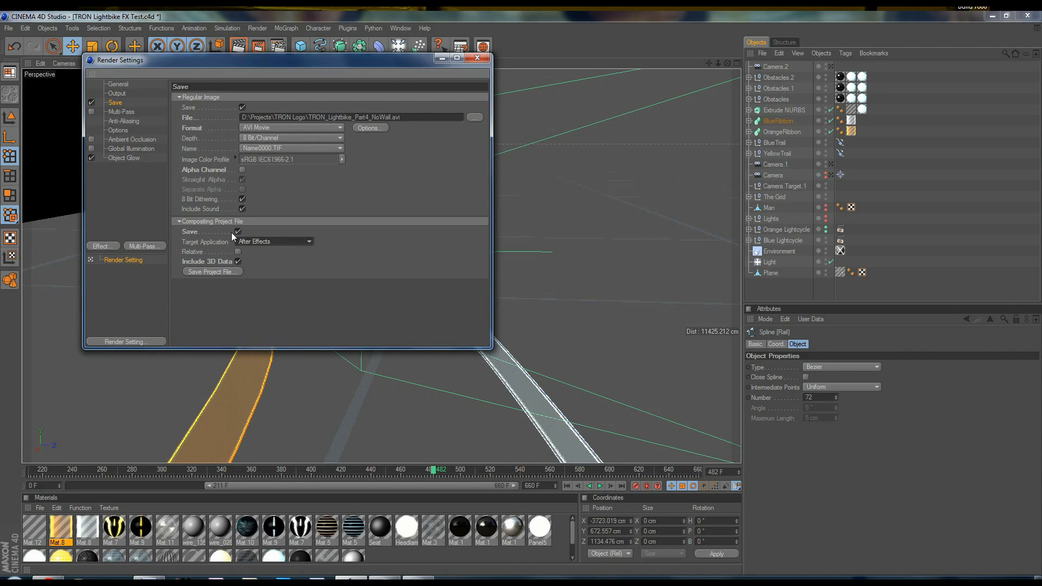
# Step: Start saving the project file, check the TRON Lightbike FX Test.aec name, then cancel
pyautogui.click(210, 272)
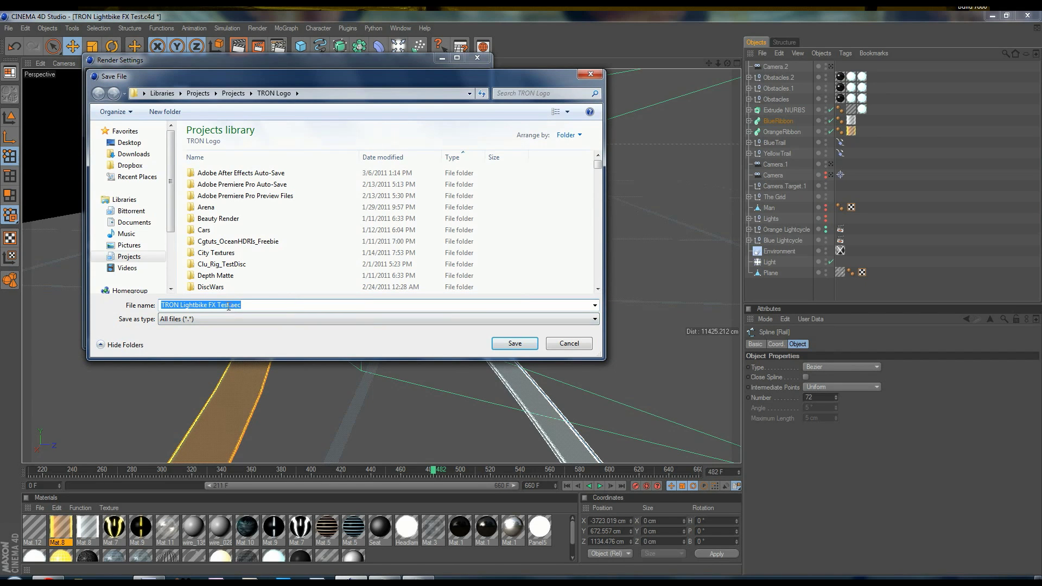
pyautogui.moveTo(231, 305); pyautogui.dragTo(242, 305)
pyautogui.click(245, 304)
pyautogui.click(567, 343)
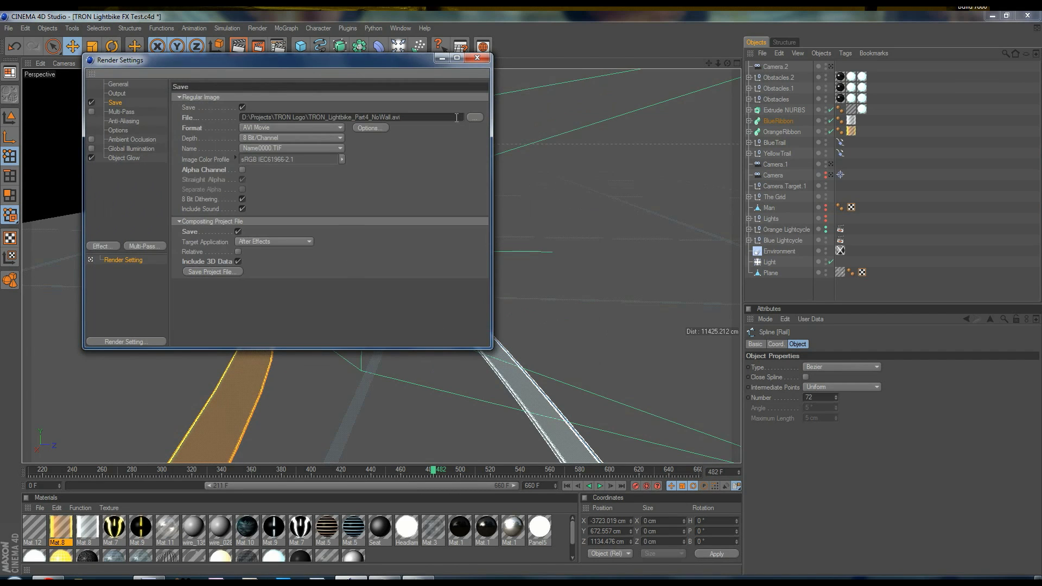
# Step: Close Render Settings, select the Blue Lightcycle null, and switch to a side view
pyautogui.click(477, 58)
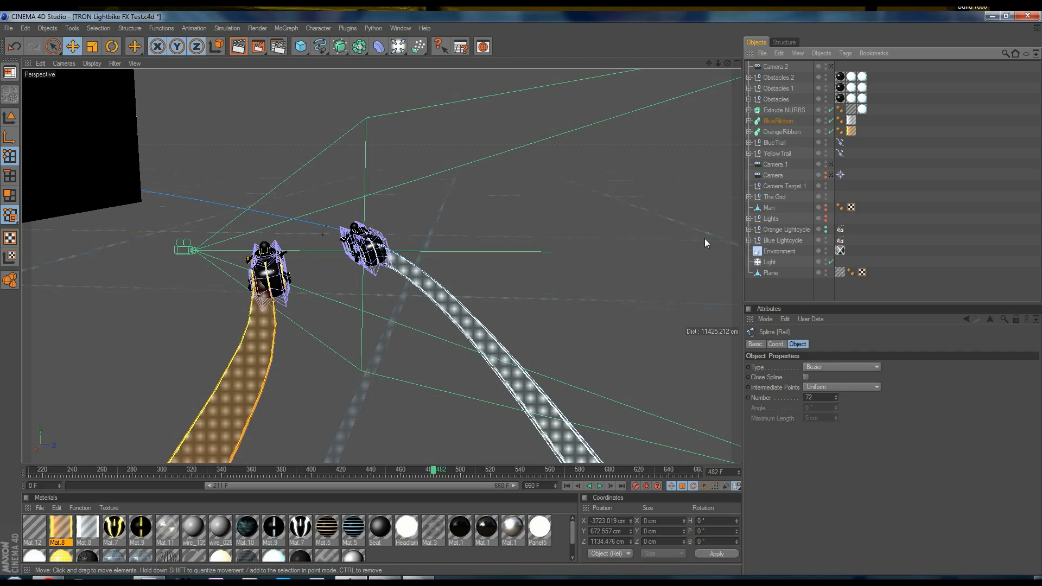
pyautogui.click(782, 240)
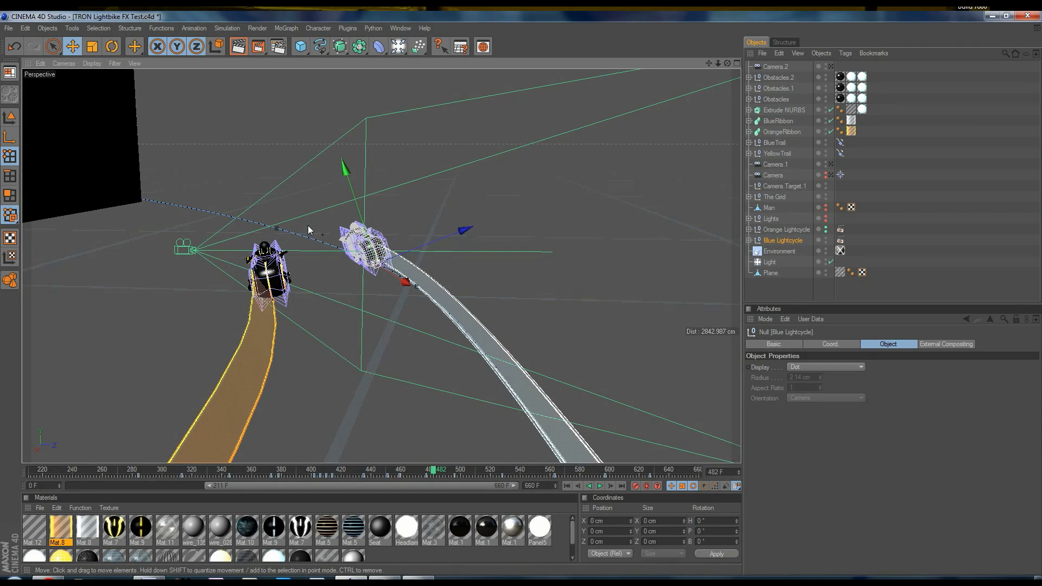
pyautogui.hotkey('ctrl', 'shift', 'z')
# Step: Return to frame 403, cycle saved views to a close-up, and select the Orange Lightcycle null
pyautogui.hotkey('ctrl', 'shift', 'z')
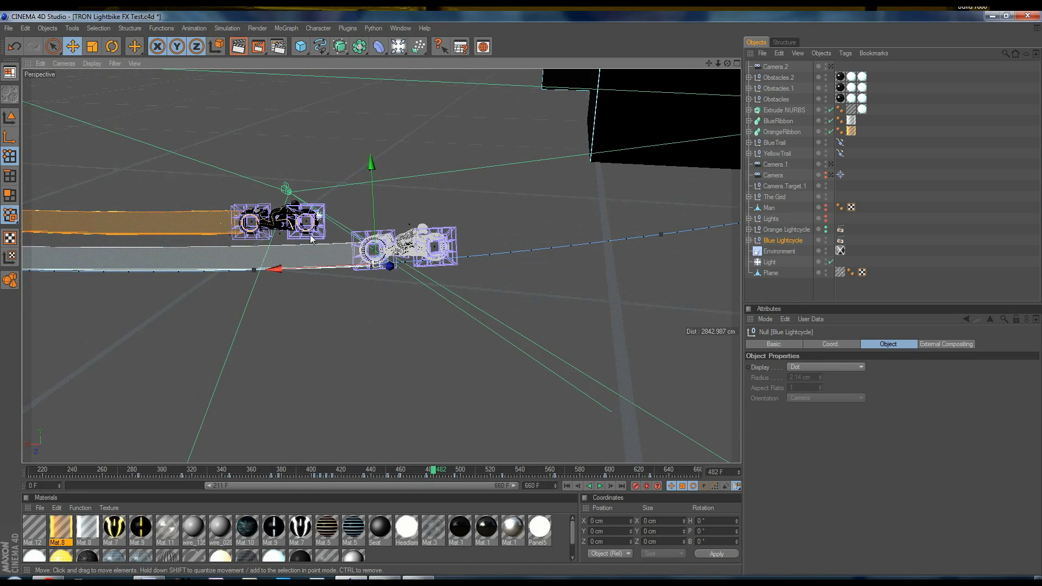
pyautogui.click(315, 471)
pyautogui.hotkey('ctrl', 'shift', 'z')
pyautogui.hotkey('ctrl', 'shift', 'z')
pyautogui.hotkey('ctrl', 'shift', 'z')
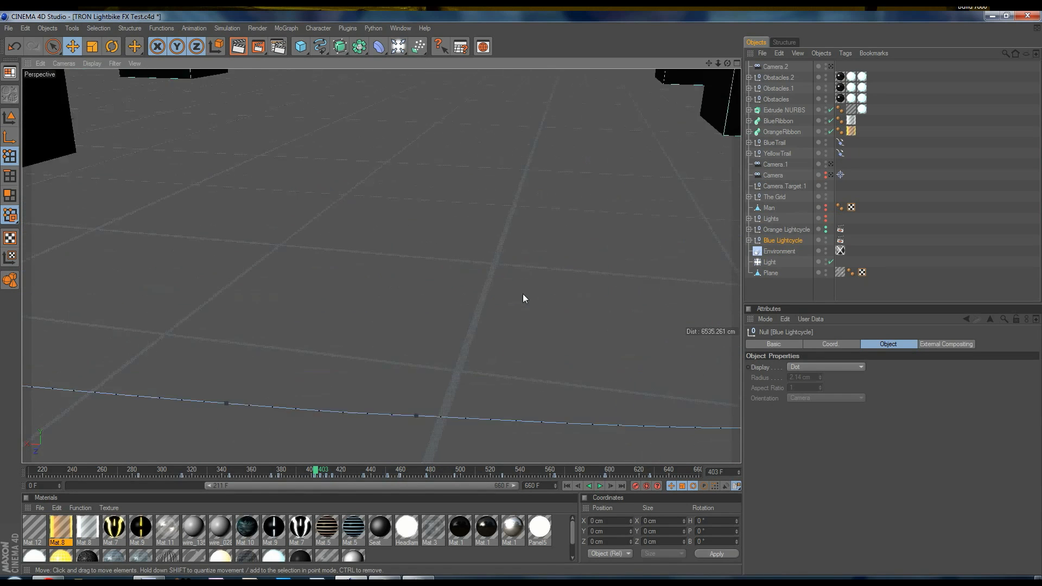
pyautogui.hotkey('ctrl', 'shift', 'z')
pyautogui.hotkey('ctrl', 'shift', 'z')
pyautogui.hotkey('ctrl', 'shift', 'z')
pyautogui.hotkey('ctrl', 'shift', 'z')
pyautogui.hotkey('ctrl', 'shift', 'z')
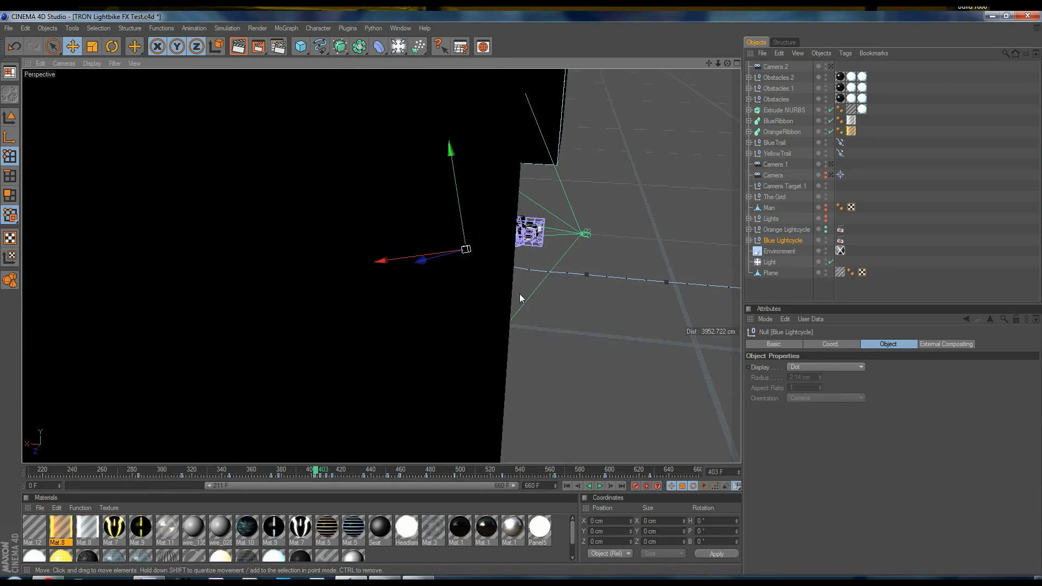
pyautogui.hotkey('ctrl', 'shift', 'z')
pyautogui.hotkey('ctrl', 'shift', 'z')
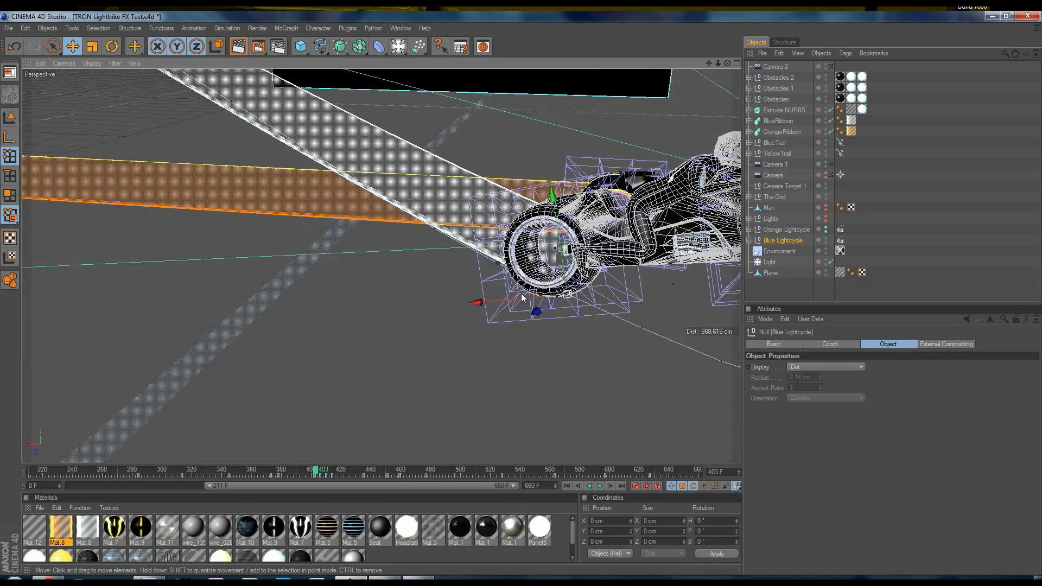
pyautogui.hotkey('ctrl', 'shift', 'z')
pyautogui.hotkey('ctrl', 'shift', 'z')
pyautogui.hotkey('ctrl', 'shift', 'z')
pyautogui.hotkey('ctrl', 'shift', 'z')
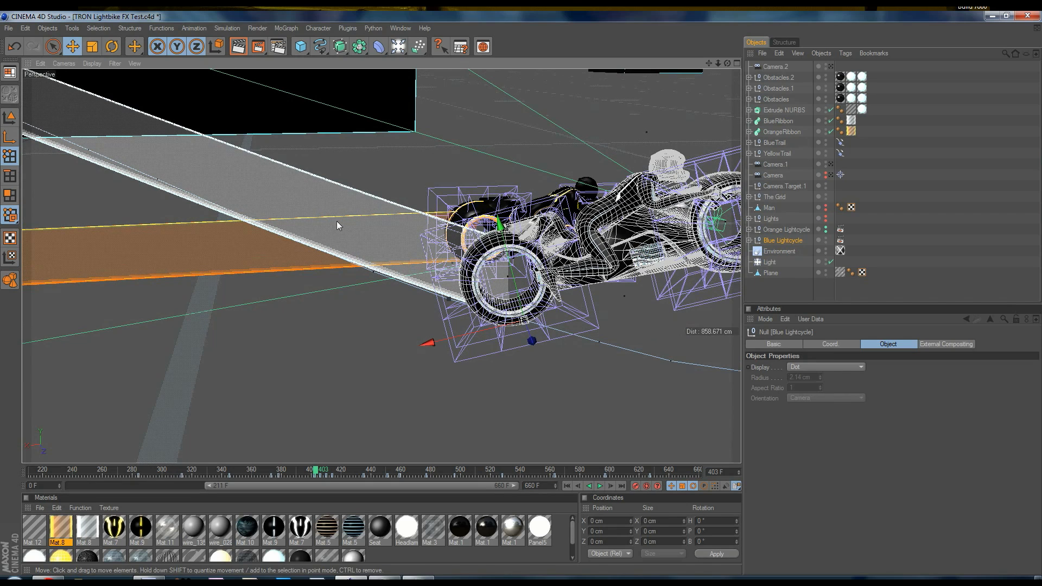
pyautogui.click(777, 229)
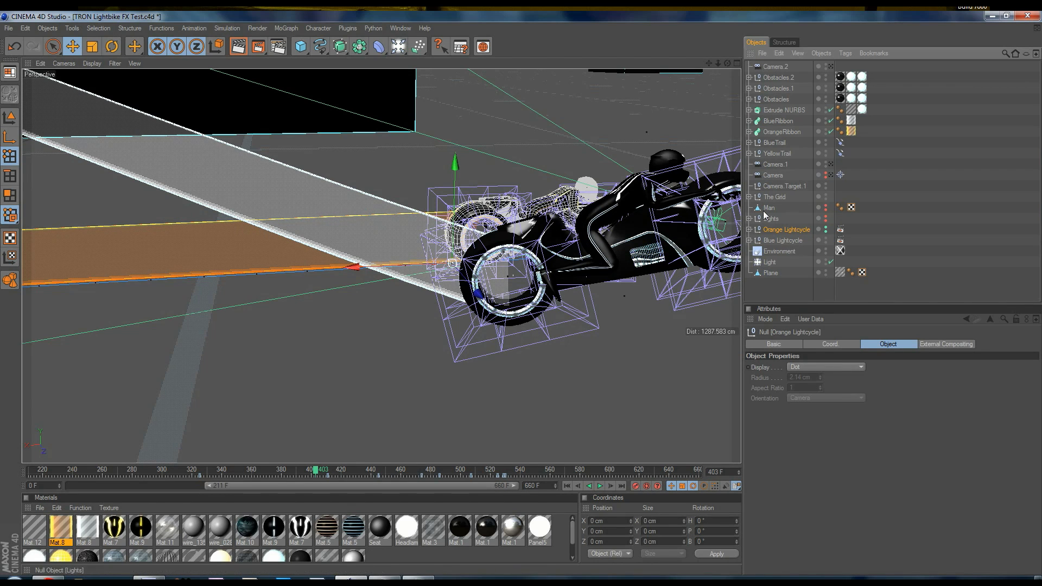
# Step: Disable the OrangeRibbon and BlueRibbon objects so both light trails are hidden
pyautogui.moveTo(830, 132); pyautogui.dragTo(831, 121)
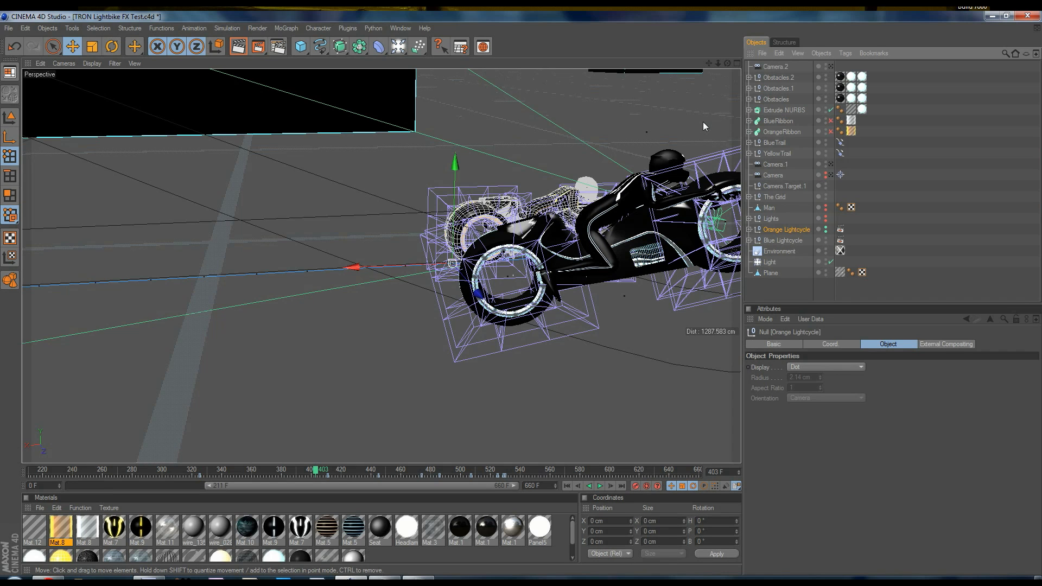
# Step: In After Effects, select the lightcycle layer, toggle layer 1, and scrub between 0:00:02:20 and 0:00:02:23
pyautogui.click(150, 581)
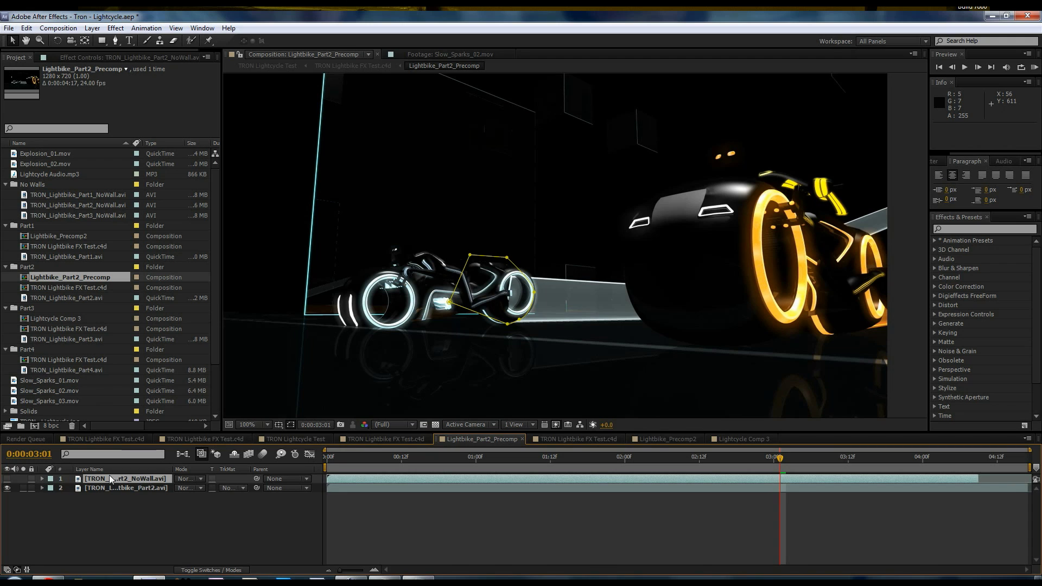
pyautogui.click(528, 297)
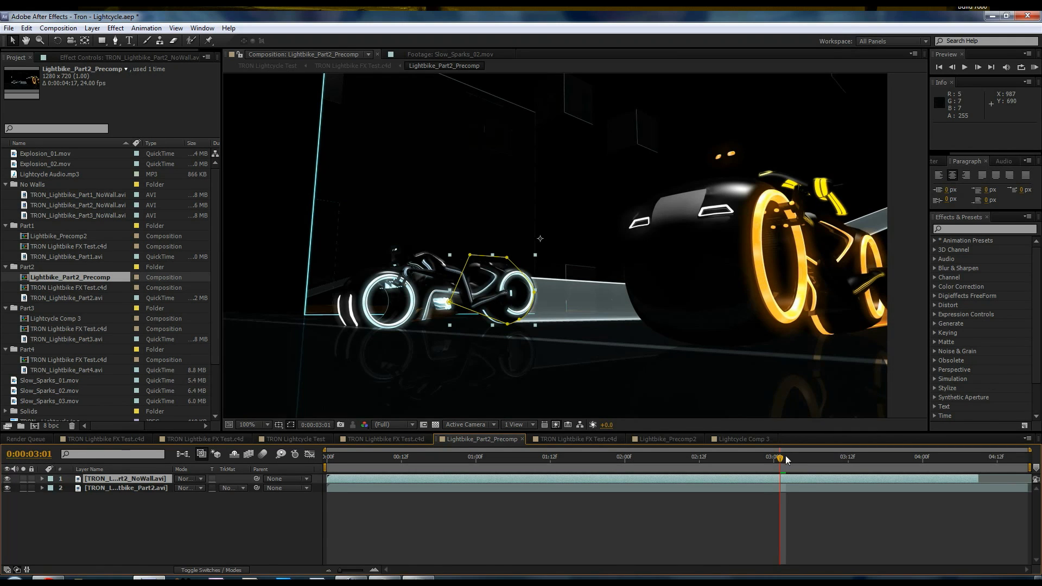
pyautogui.moveTo(775, 457); pyautogui.dragTo(916, 469)
pyautogui.click(7, 479)
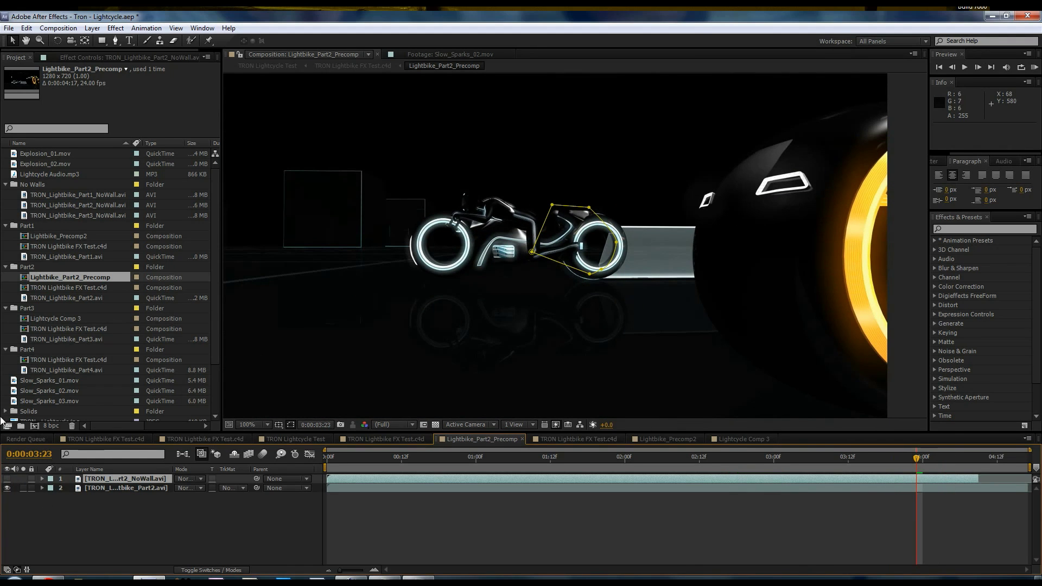
pyautogui.click(7, 479)
pyautogui.moveTo(917, 459); pyautogui.dragTo(710, 453)
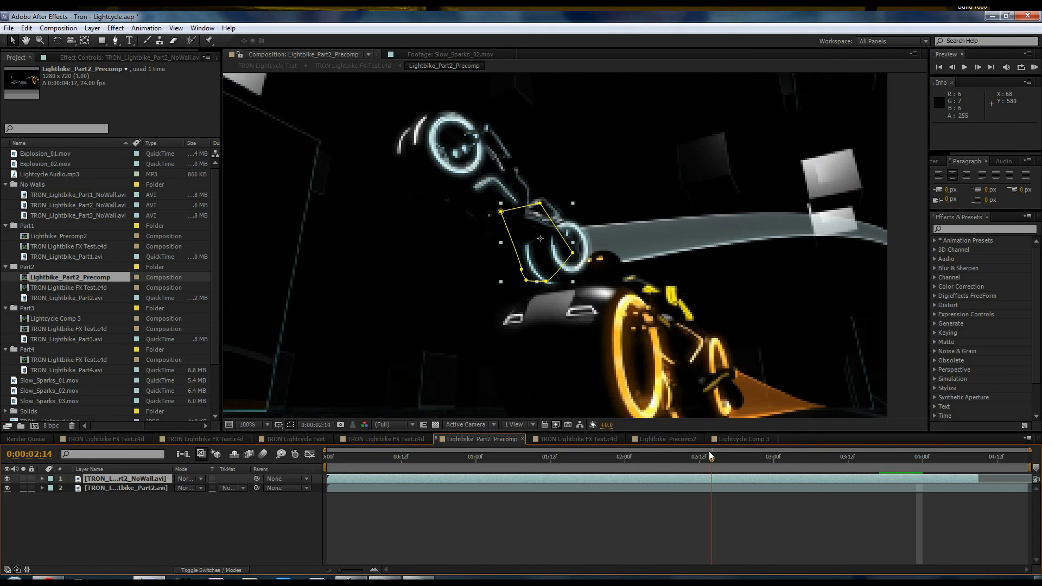
pyautogui.moveTo(708, 450); pyautogui.dragTo(749, 450)
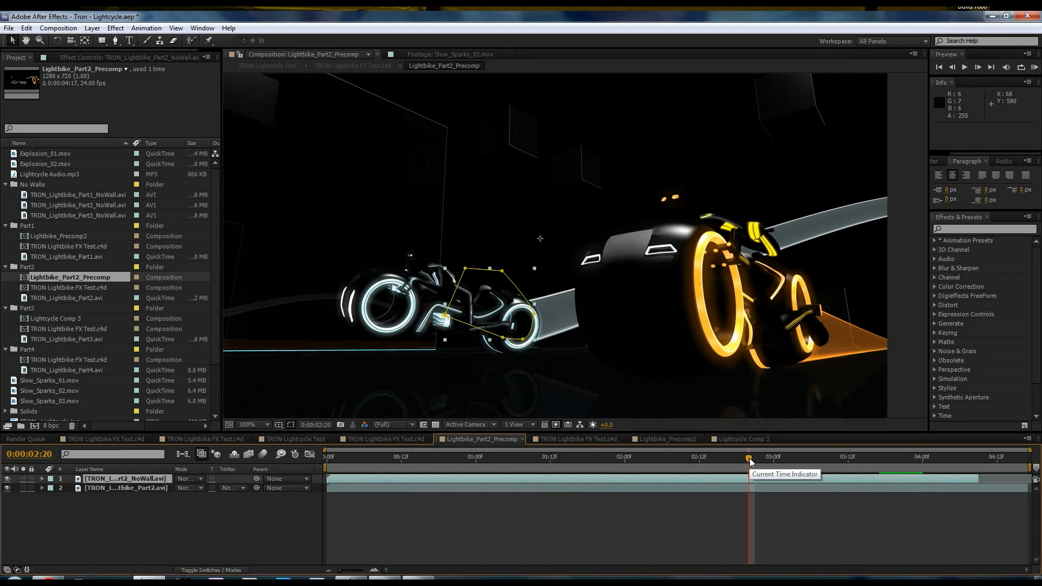
pyautogui.moveTo(750, 458)
pyautogui.mouseDown()
pyautogui.moveTo(811, 455)
pyautogui.moveTo(644, 468)
pyautogui.moveTo(763, 464)
pyautogui.mouseUp()
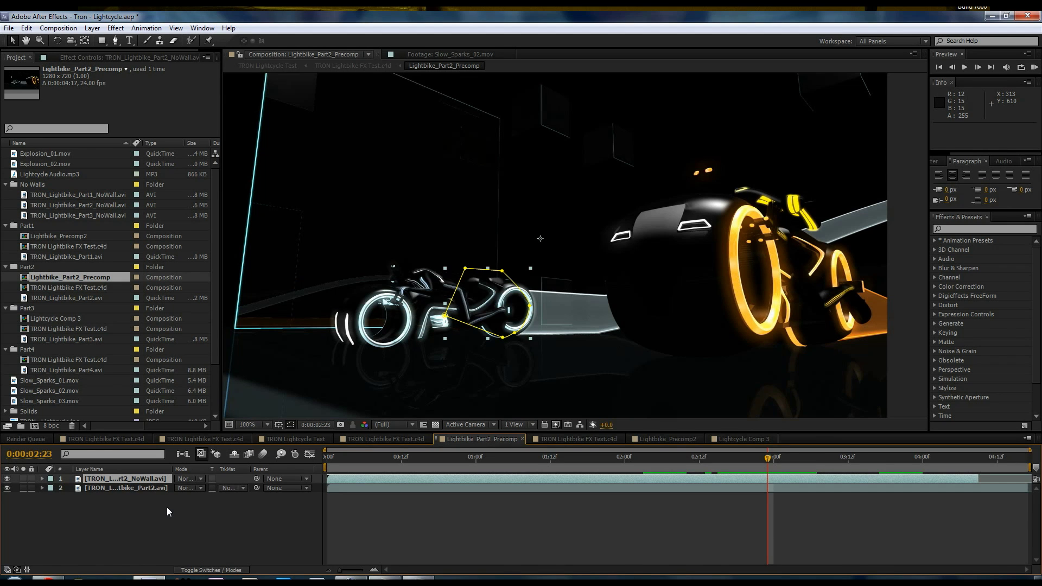
# Step: Open Explorer and browse OS (C:) > Program Files > MAXON
pyautogui.press('super+e')
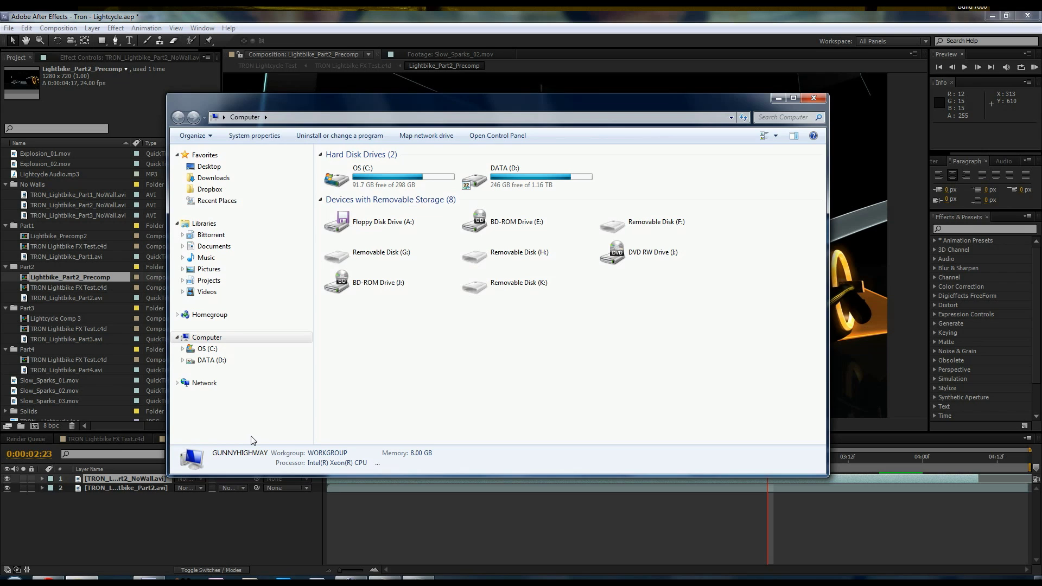
pyautogui.click(334, 180)
pyautogui.doubleClick(335, 181)
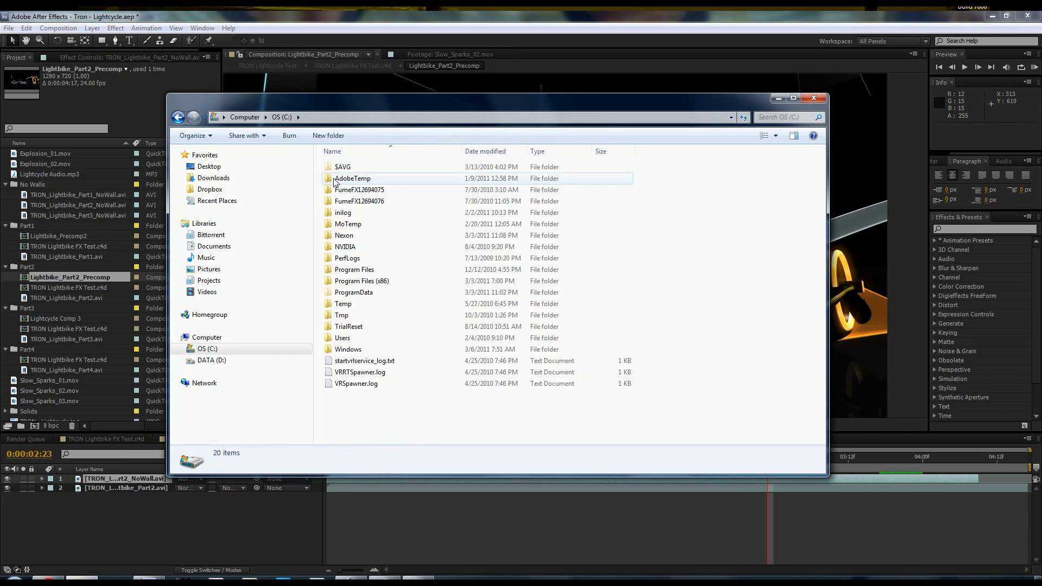
pyautogui.doubleClick(370, 282)
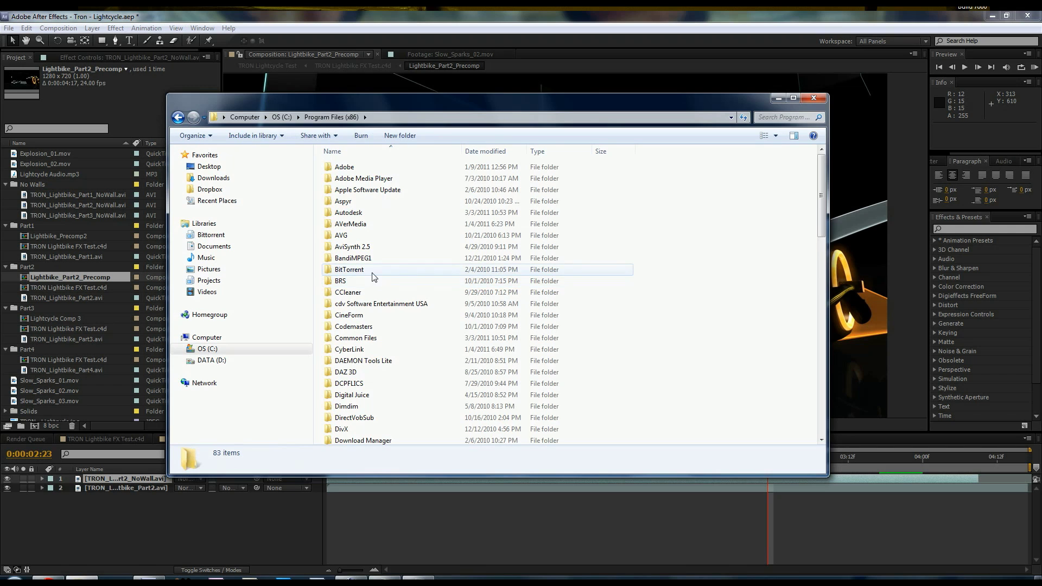
pyautogui.press('BackSpace')
pyautogui.doubleClick(359, 270)
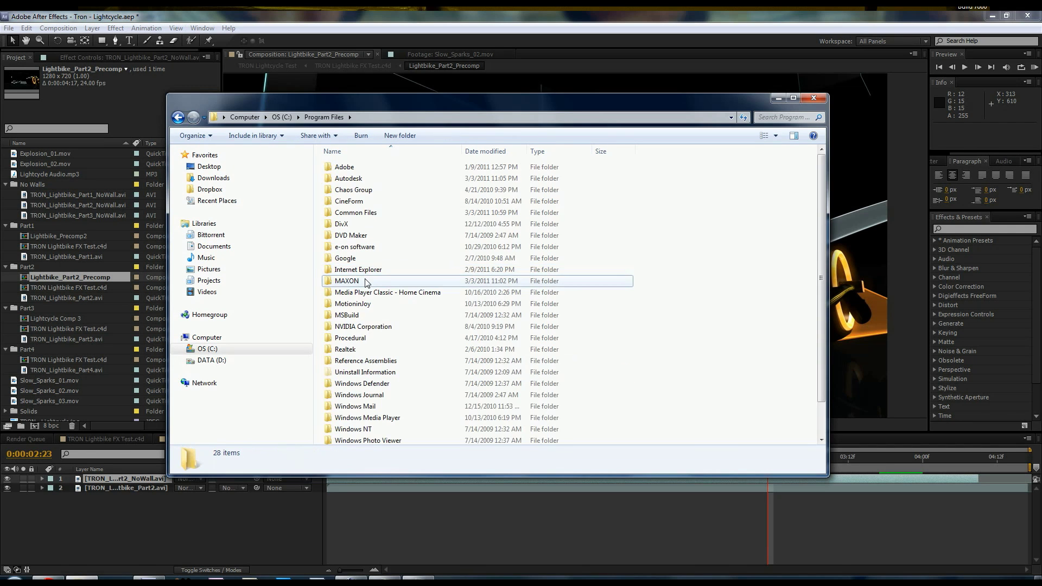
pyautogui.doubleClick(366, 282)
# Step: Browse CINEMA 4D R12 > Exchange Plugins > aftereffects > Win > CS5 to locate Cinema4DAE.aex
pyautogui.doubleClick(361, 168)
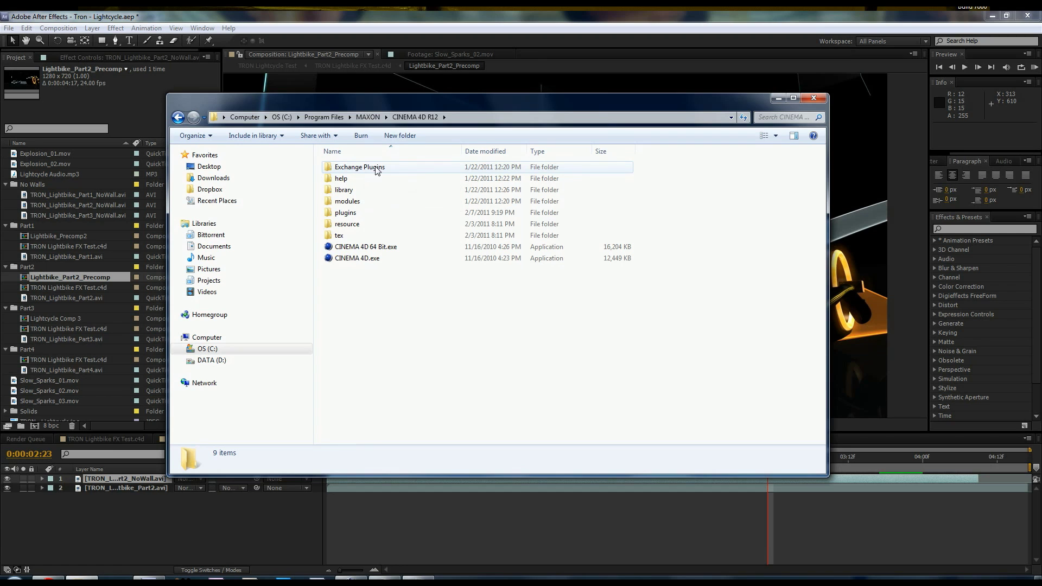
pyautogui.doubleClick(353, 168)
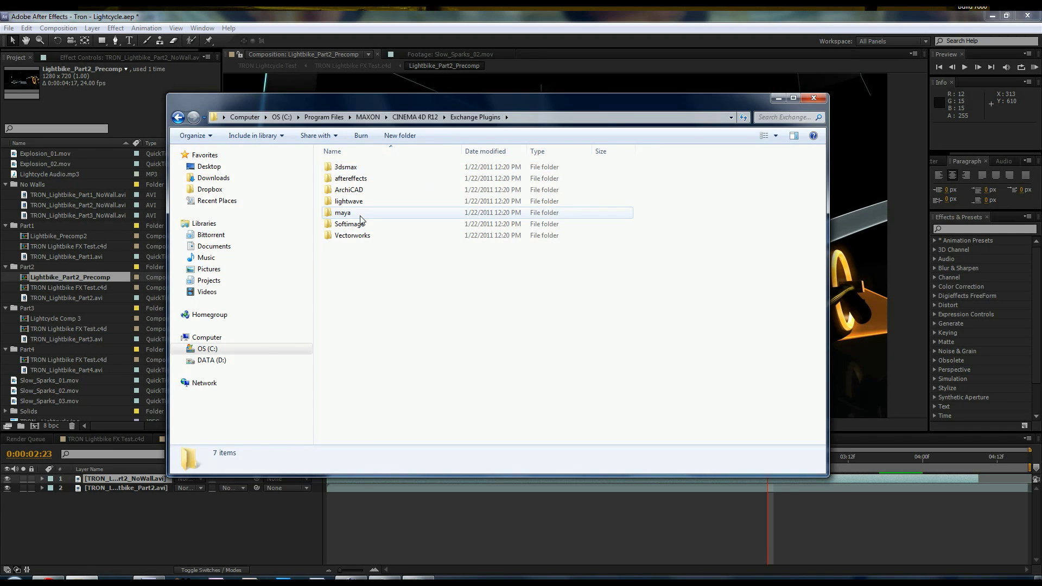
pyautogui.doubleClick(358, 181)
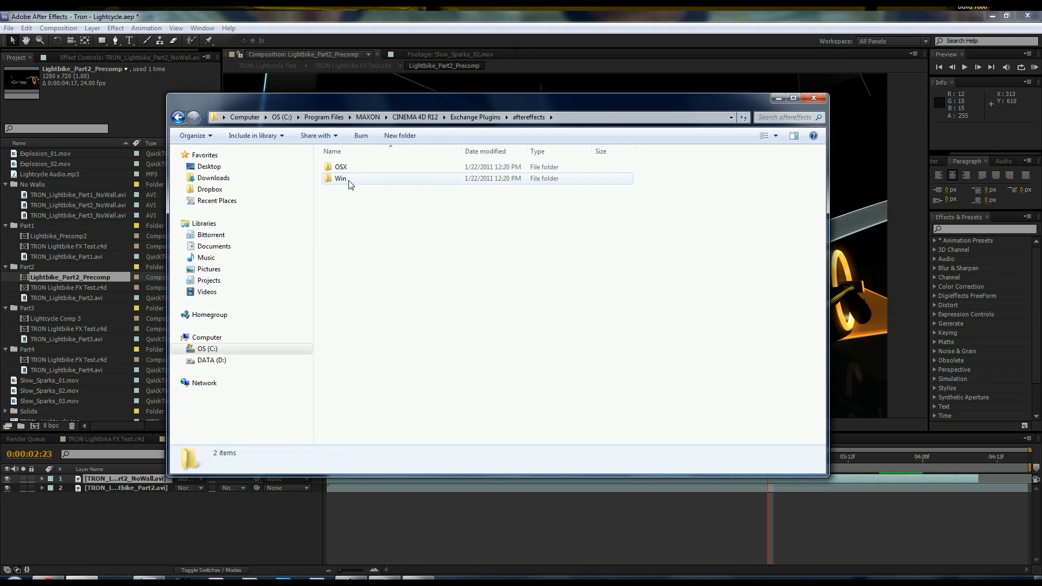
pyautogui.doubleClick(341, 179)
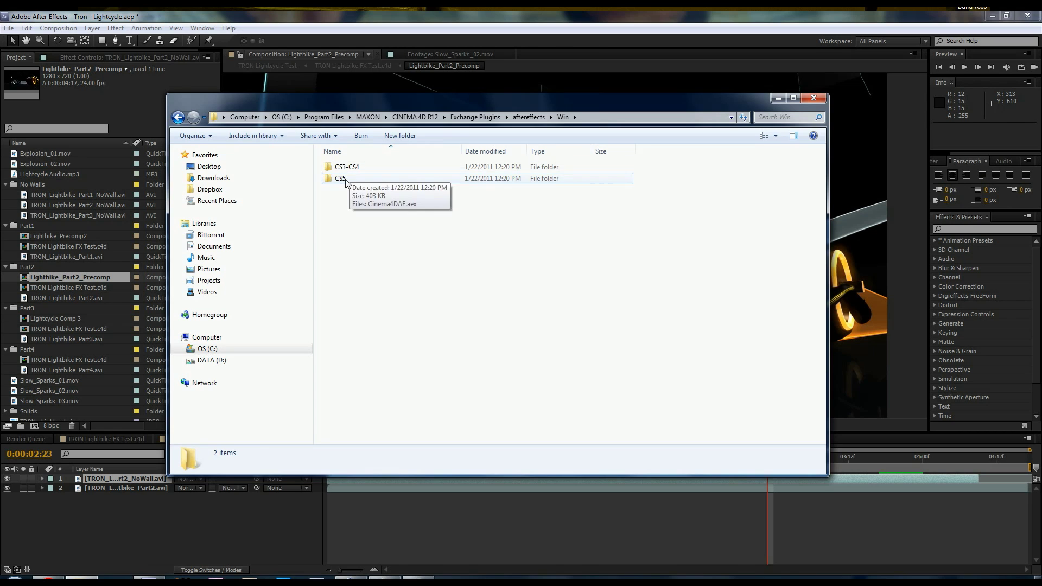
pyautogui.doubleClick(342, 180)
pyautogui.click(354, 169)
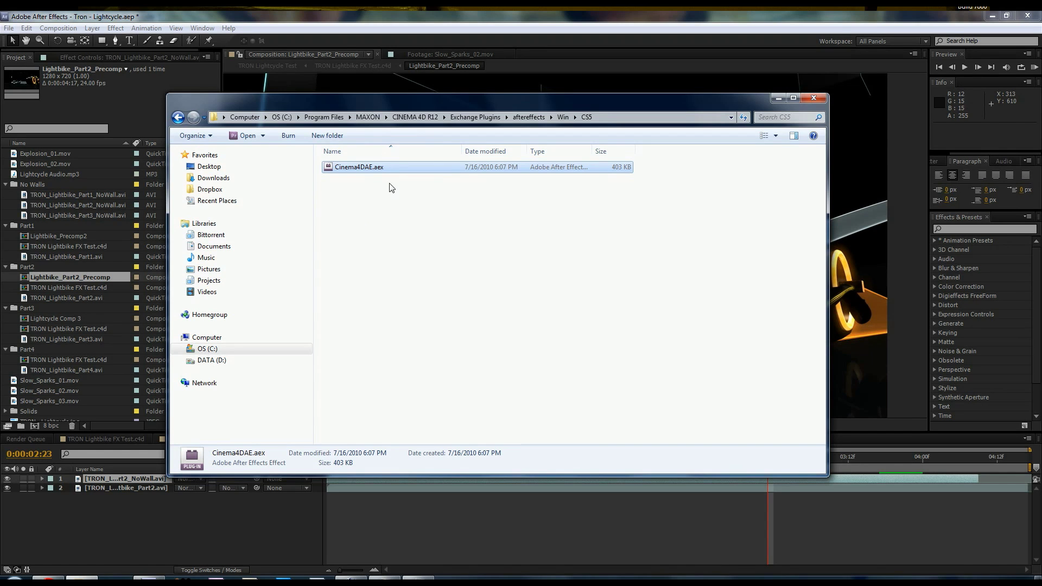
pyautogui.click(324, 116)
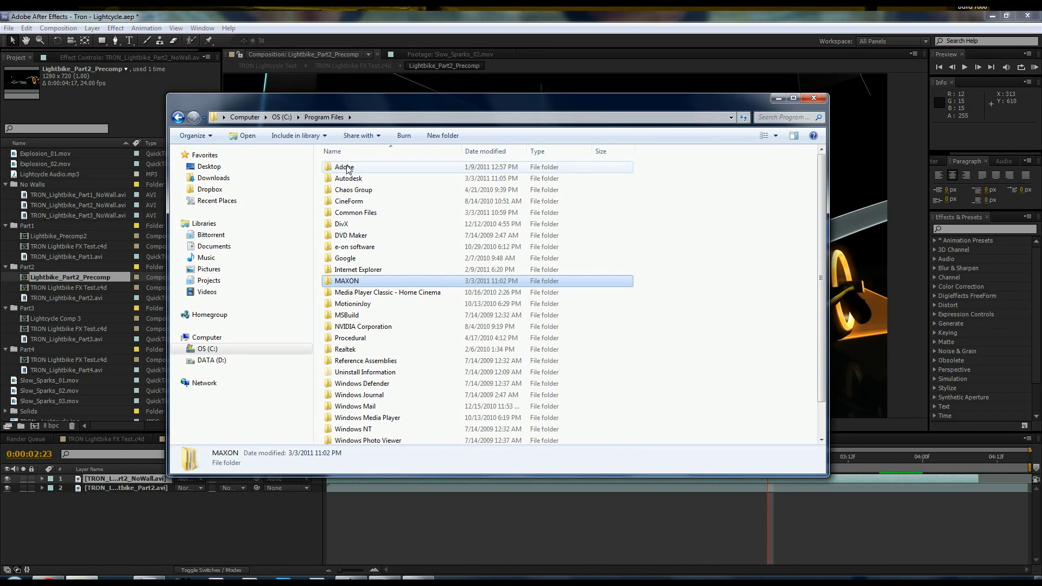
# Step: Browse Adobe > Adobe After Effects CS5 > Support Files > Plug-ins and highlight CINEMA4DAE.aex
pyautogui.doubleClick(349, 168)
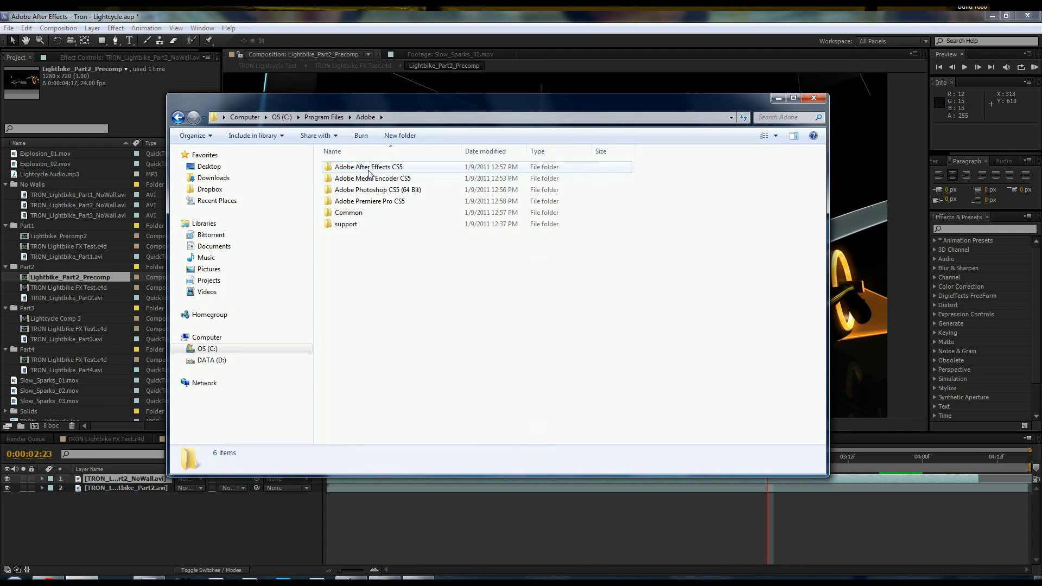
pyautogui.doubleClick(368, 168)
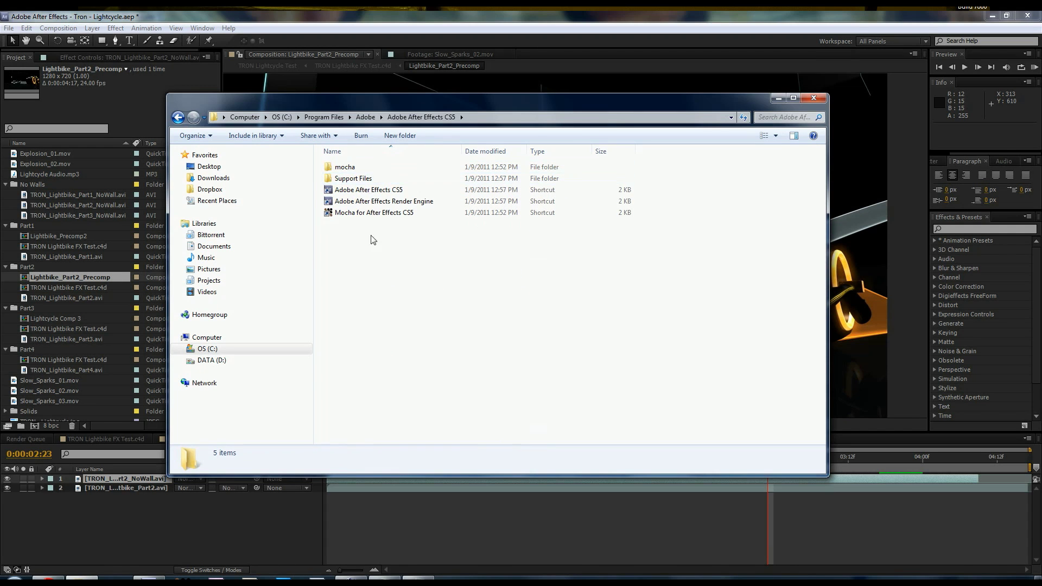
pyautogui.doubleClick(359, 180)
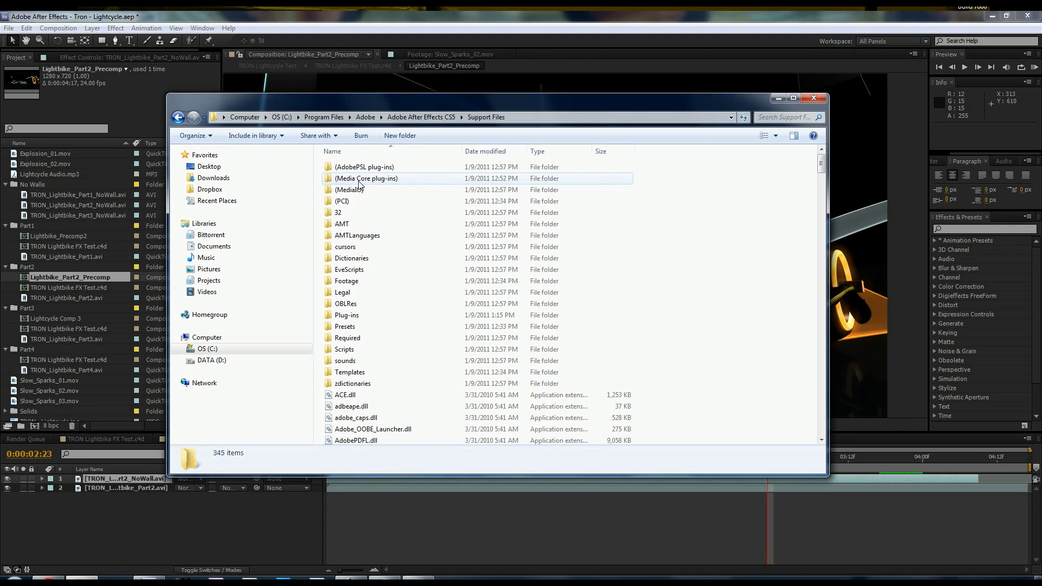
pyautogui.click(356, 316)
pyautogui.doubleClick(356, 316)
pyautogui.click(355, 248)
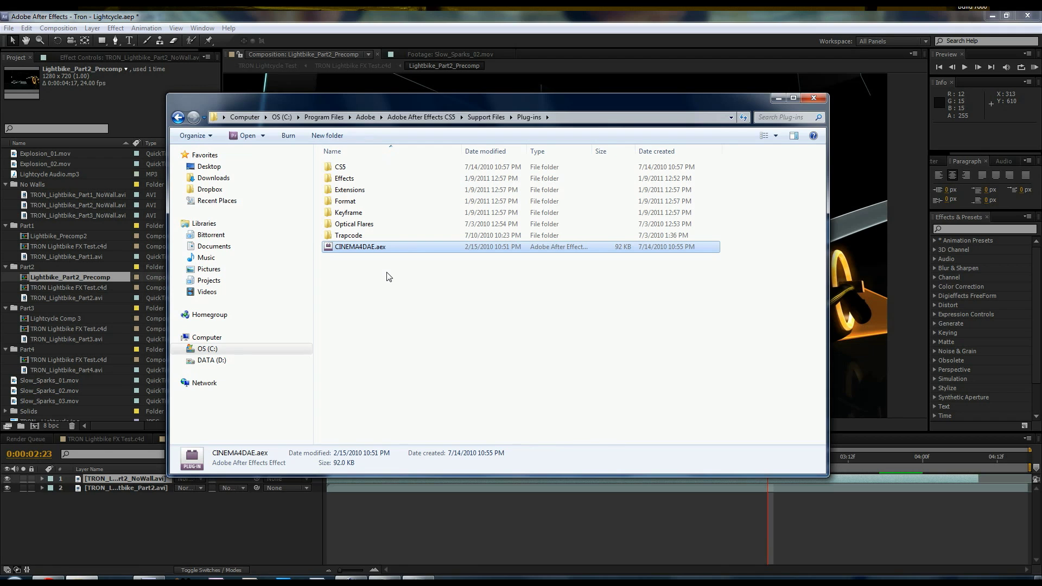
pyautogui.click(389, 277)
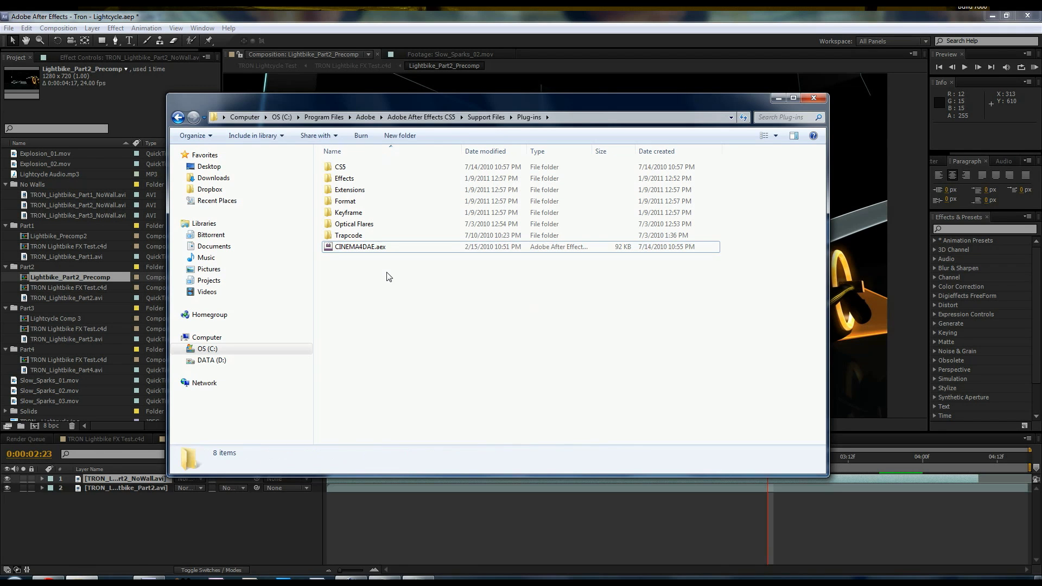
# Step: Close the Explorer window and collapse the Part1 folder in the Project panel
pyautogui.click(813, 99)
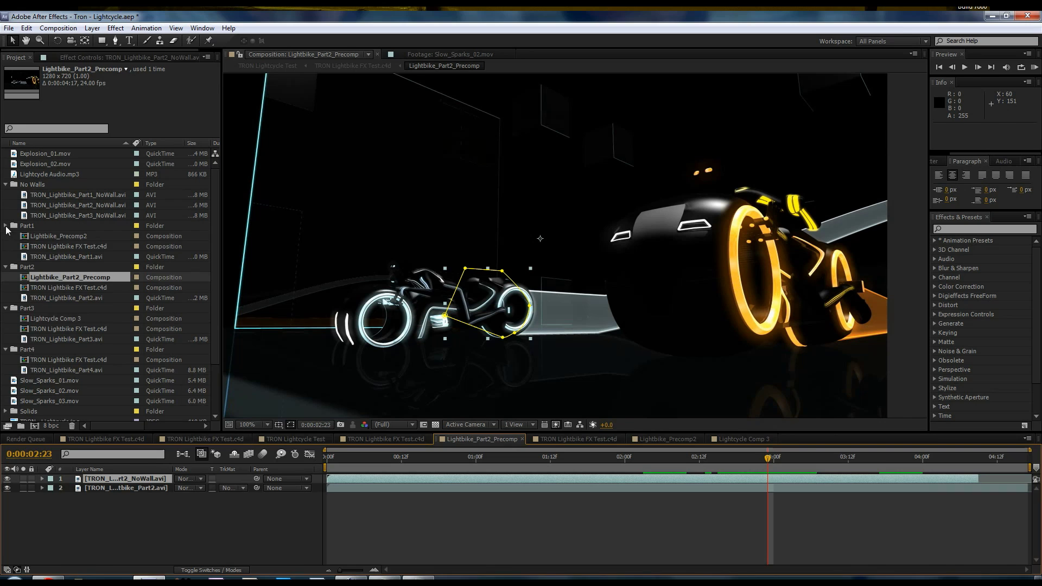
pyautogui.click(6, 226)
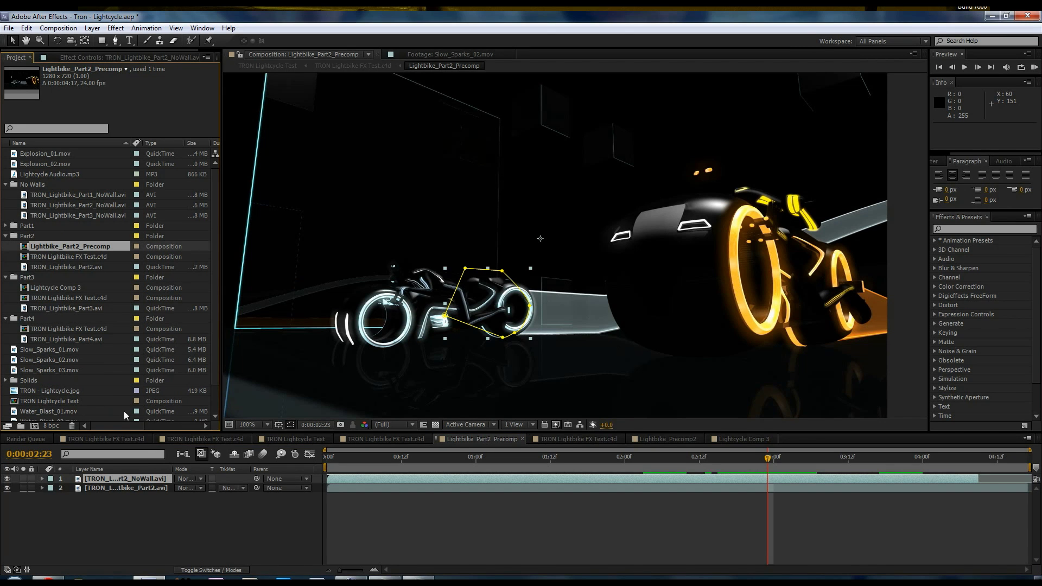
pyautogui.scroll(-1, 114, 402)
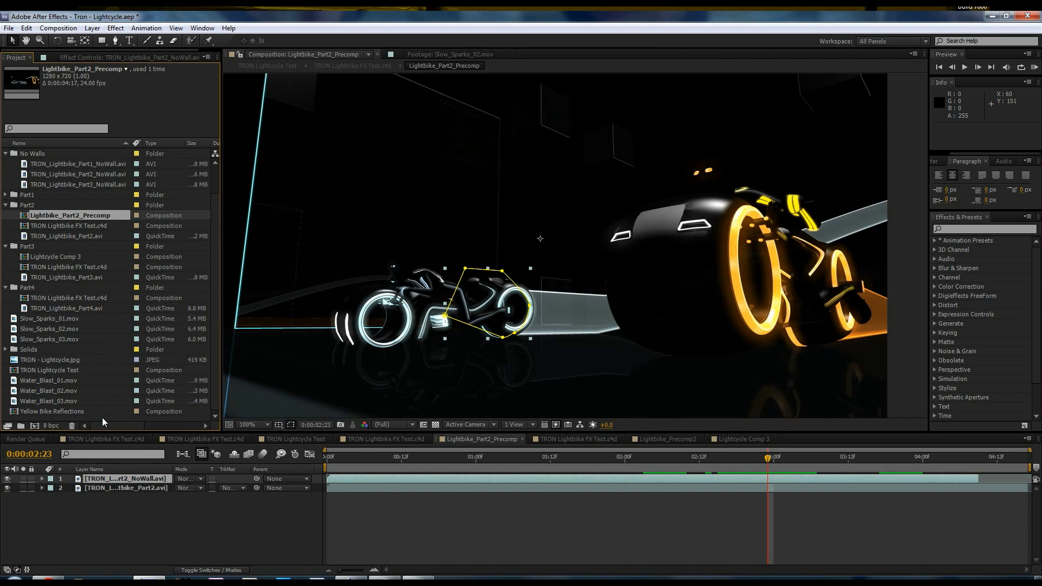
pyautogui.click(102, 418)
# Step: Look over the .aec files in the import dialog, close it, and select TRON Lightbike FX Test.c4d under Part3
pyautogui.doubleClick(102, 418)
pyautogui.click(347, 130)
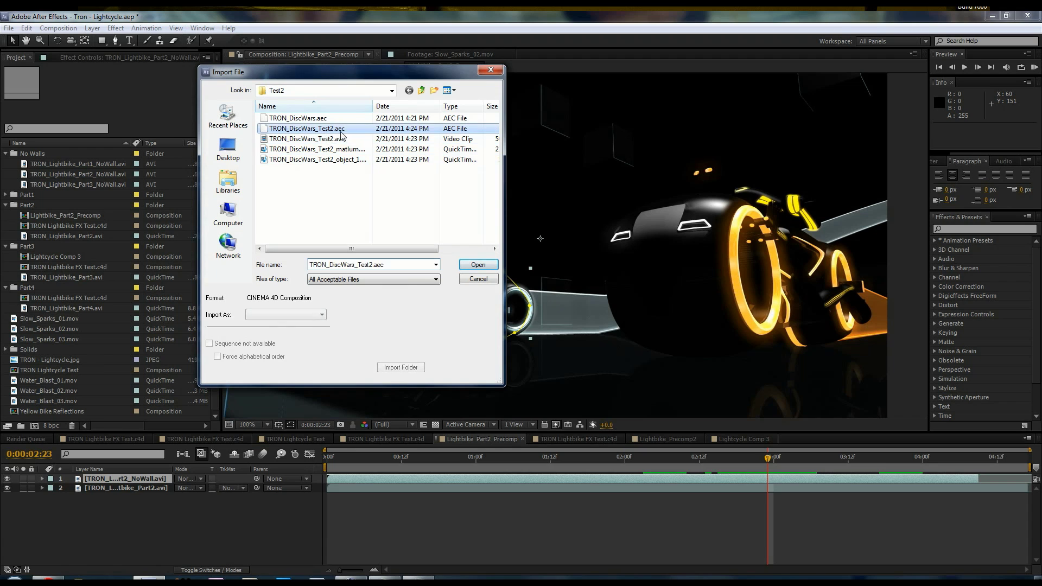
pyautogui.click(478, 265)
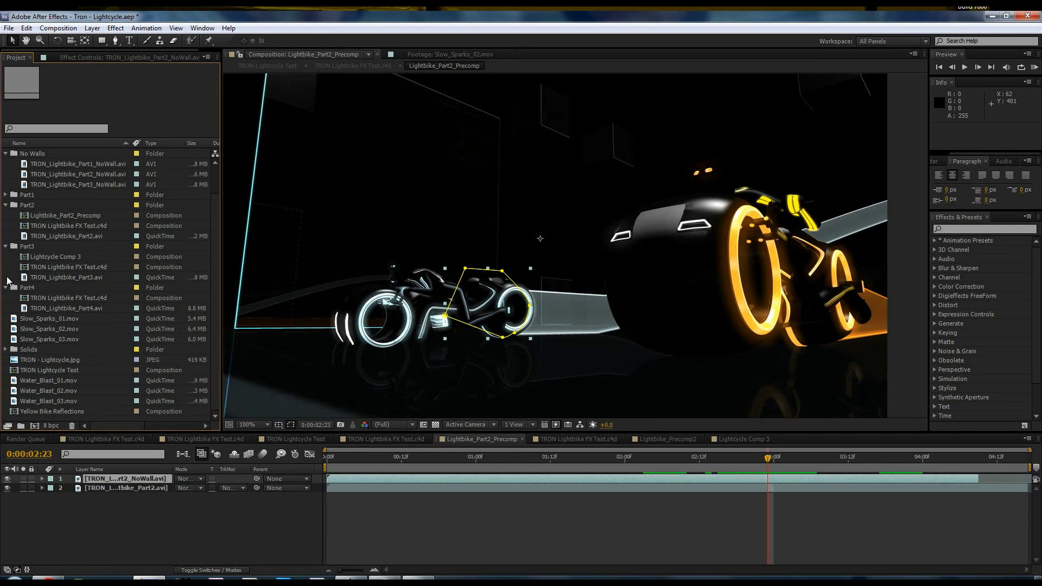
pyautogui.click(33, 268)
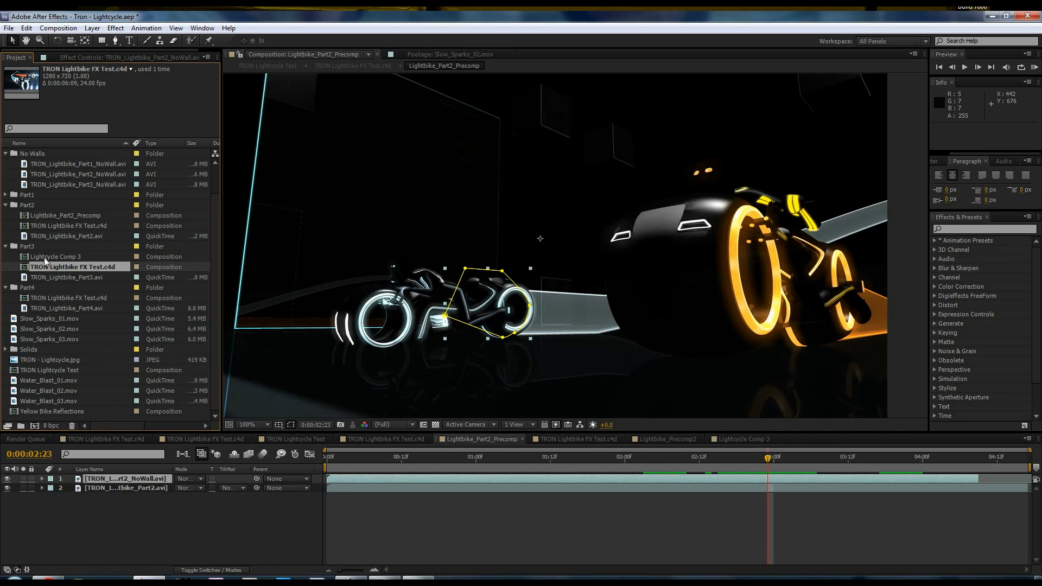
pyautogui.doubleClick(24, 268)
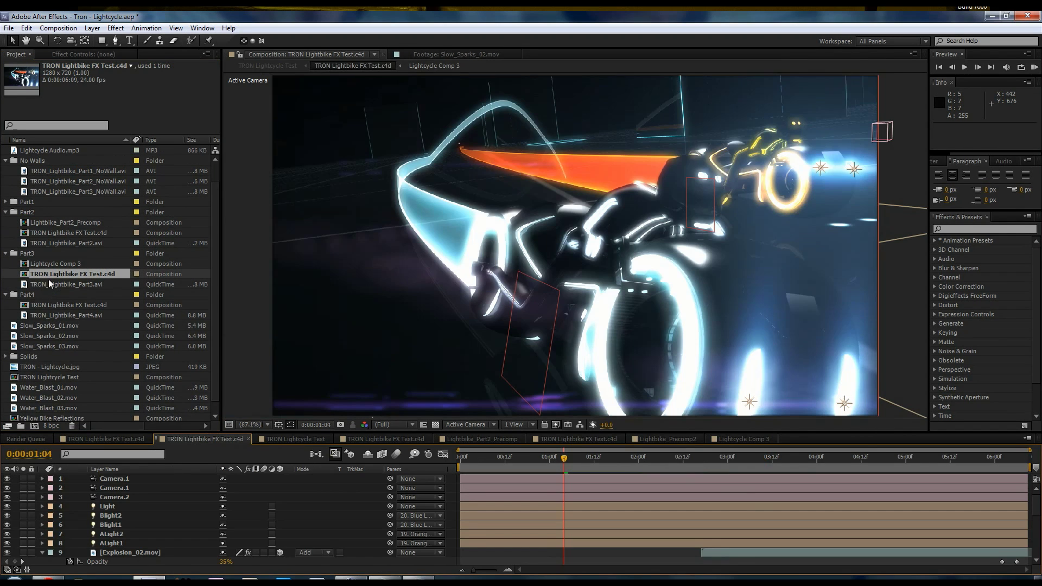
pyautogui.scroll(-5, 159, 515)
pyautogui.click(162, 533)
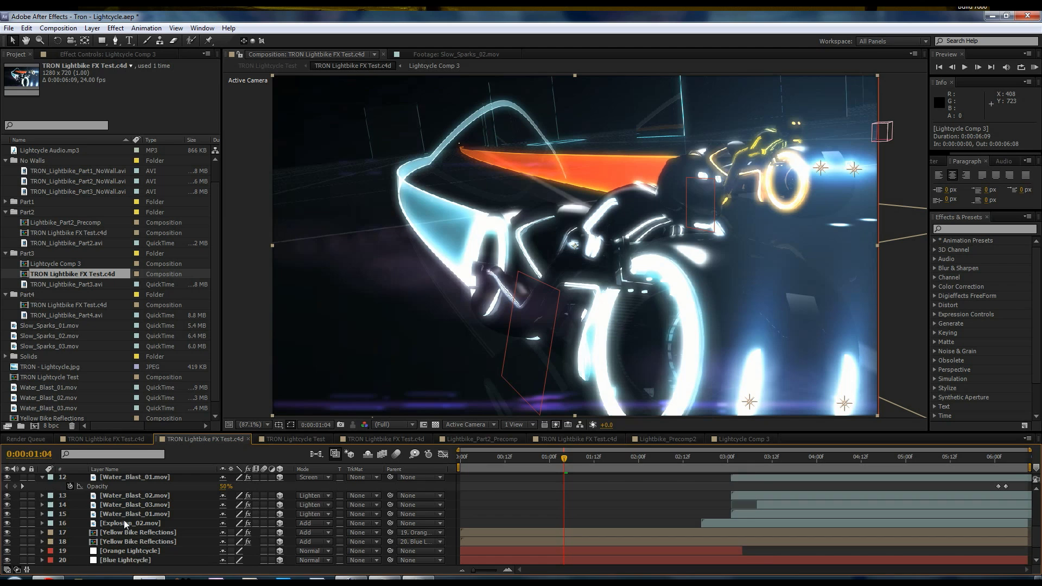
pyautogui.scroll(-2, 123, 520)
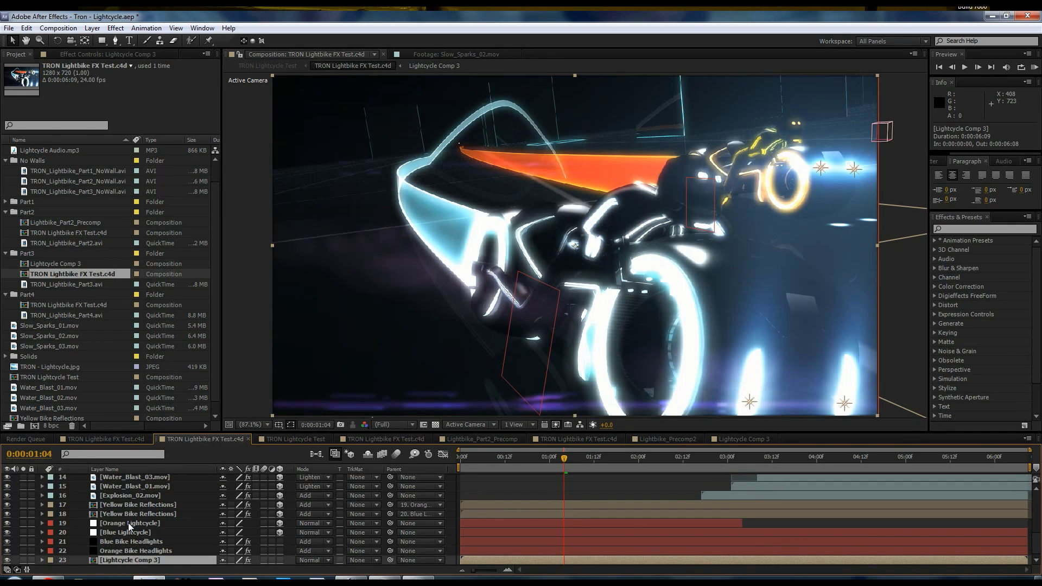
pyautogui.click(128, 522)
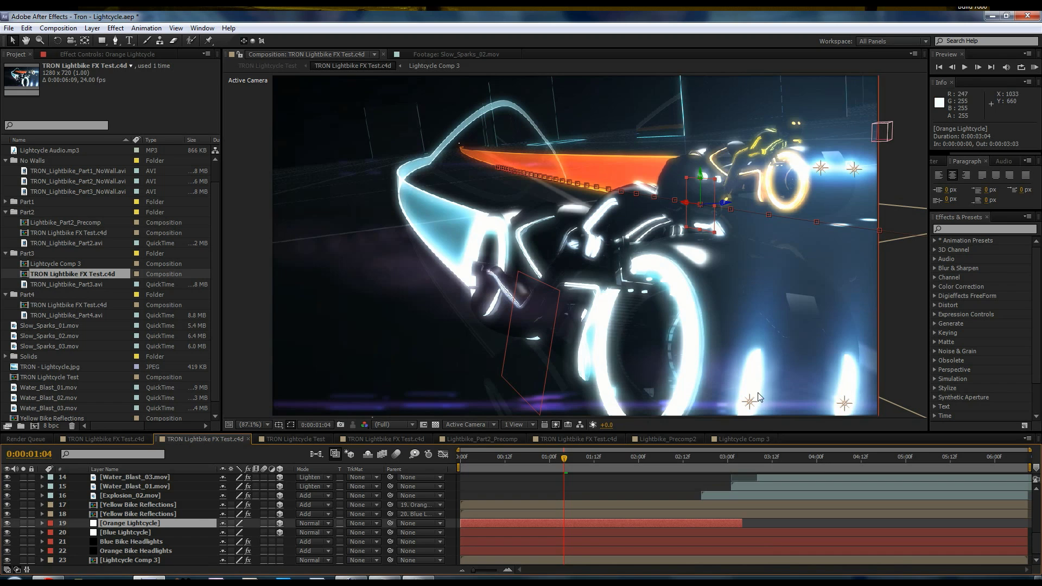
pyautogui.scroll(5, 145, 525)
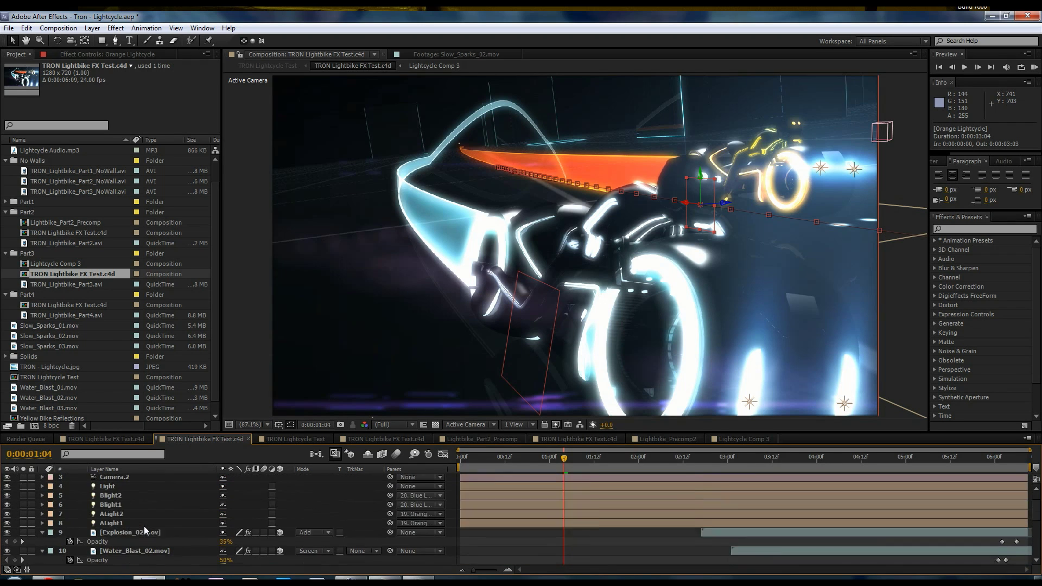
pyautogui.click(107, 508)
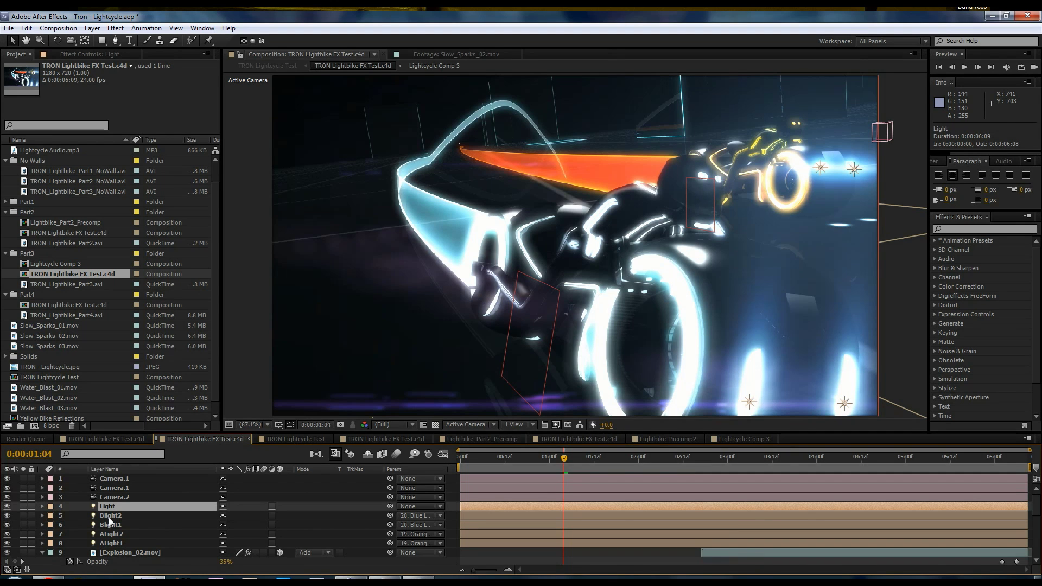
pyautogui.click(120, 479)
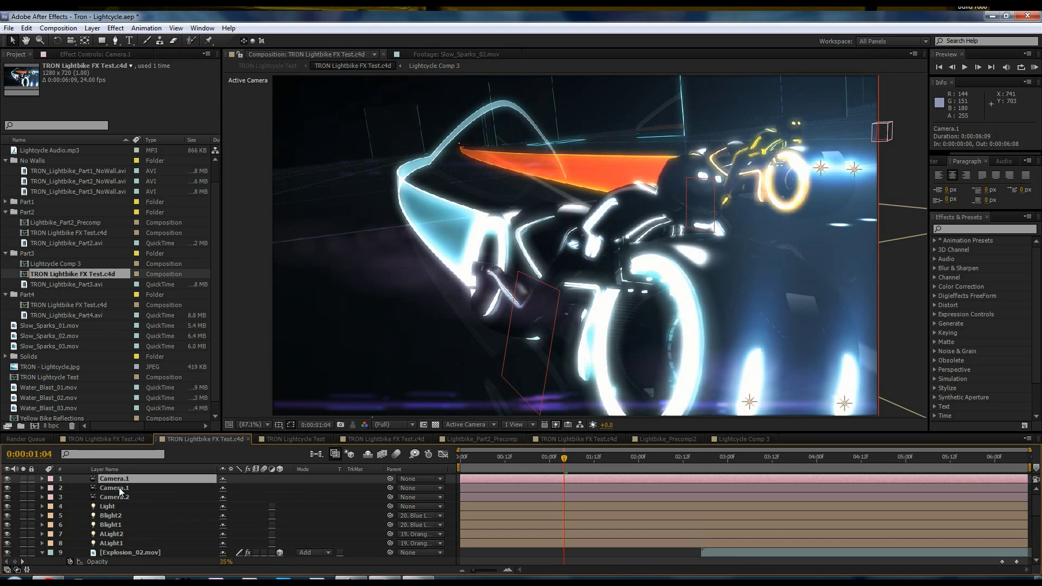
pyautogui.click(119, 488)
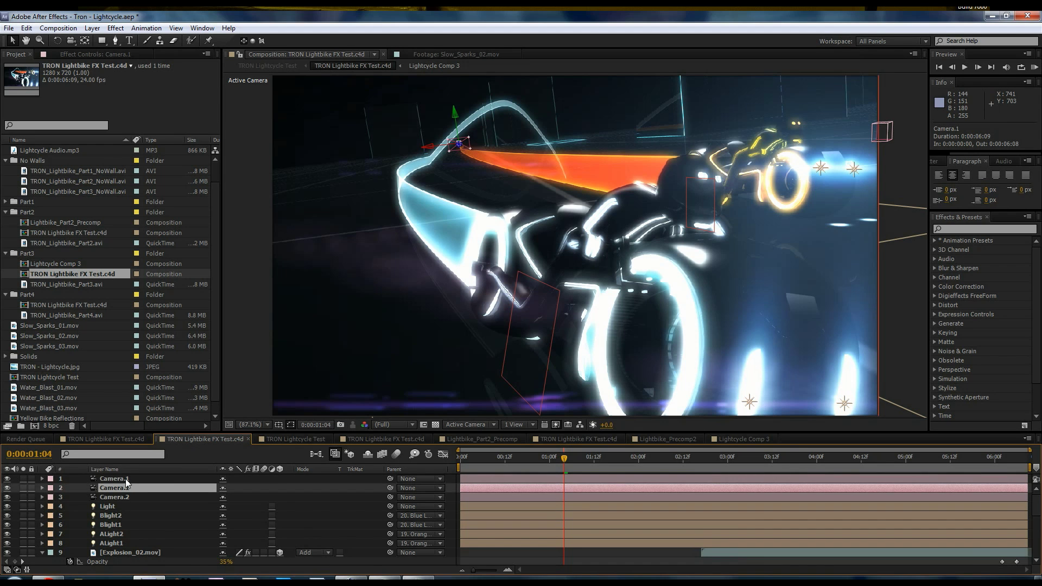
pyautogui.click(126, 479)
pyautogui.click(109, 506)
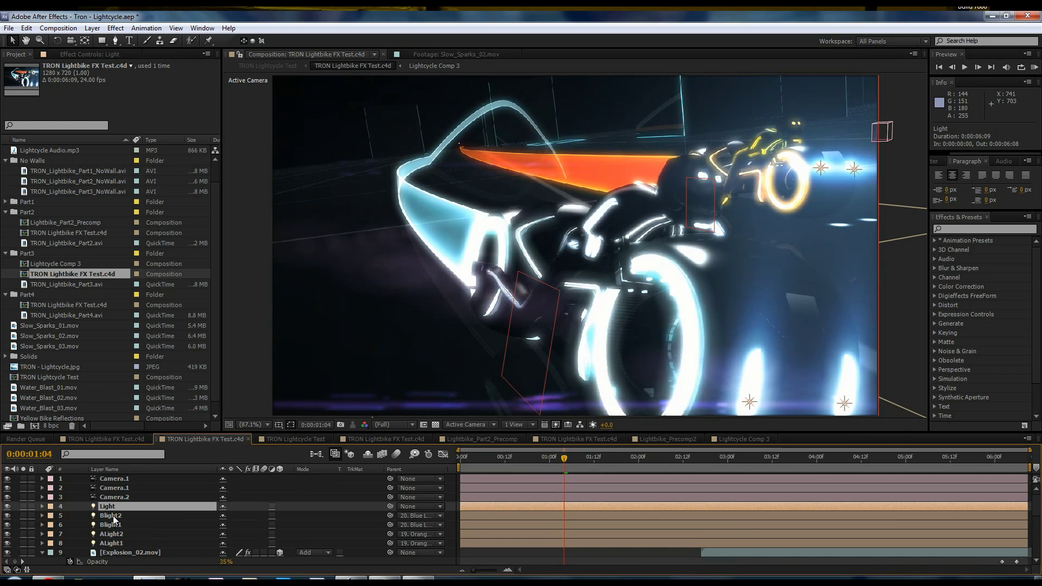
pyautogui.click(113, 516)
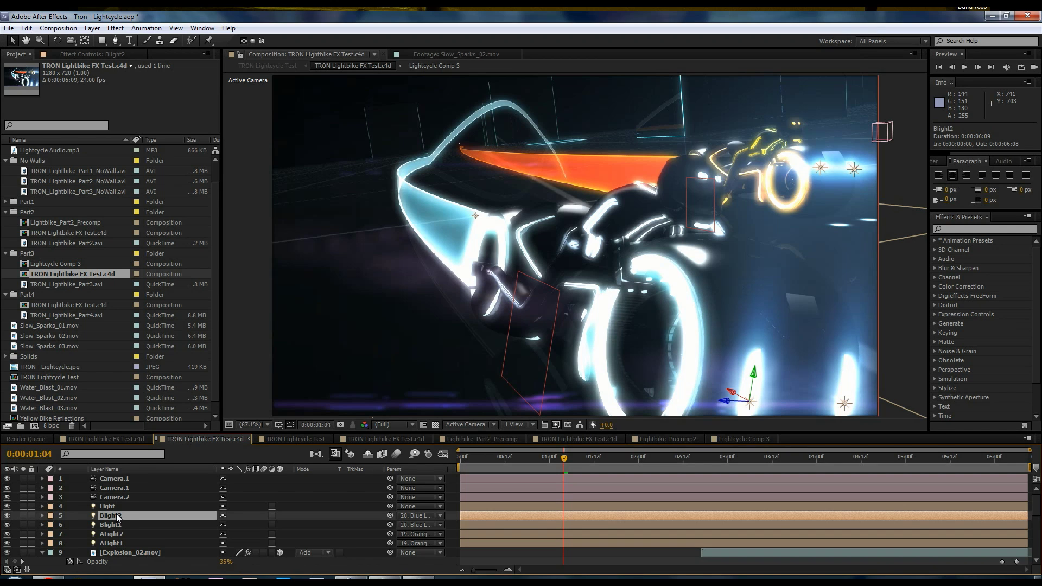
pyautogui.press('u')
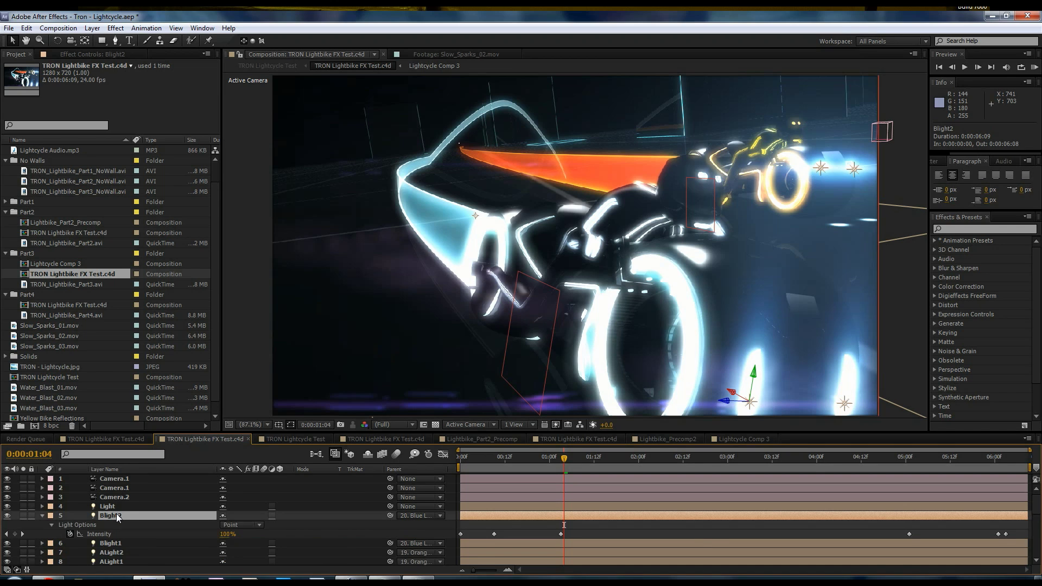
pyautogui.click(42, 515)
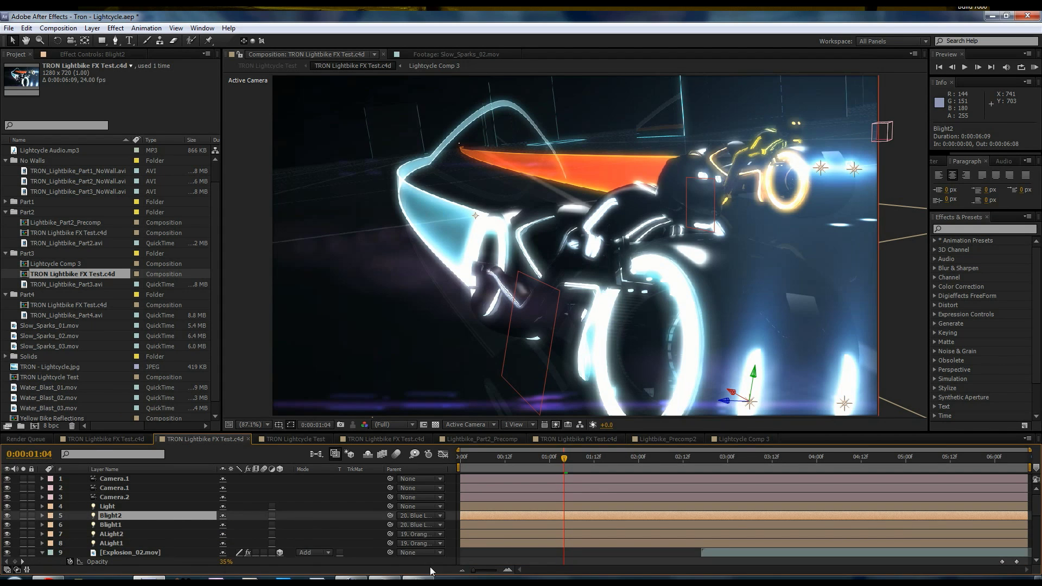
# Step: Go via the Lightbike_Part2_Precomp tab to the other TRON Lightbike FX Test.c4d comp
pyautogui.click(460, 438)
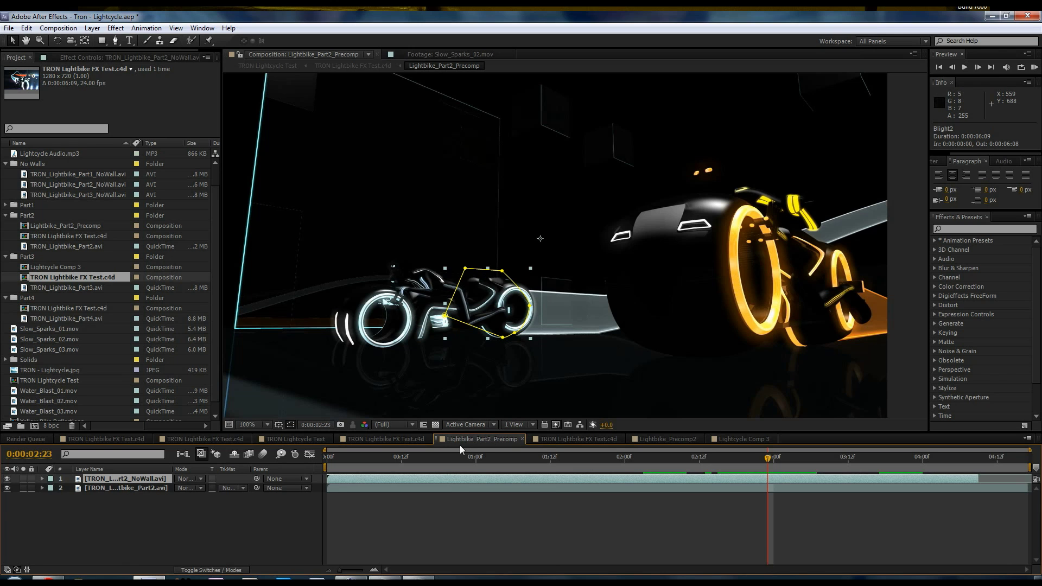
pyautogui.click(399, 441)
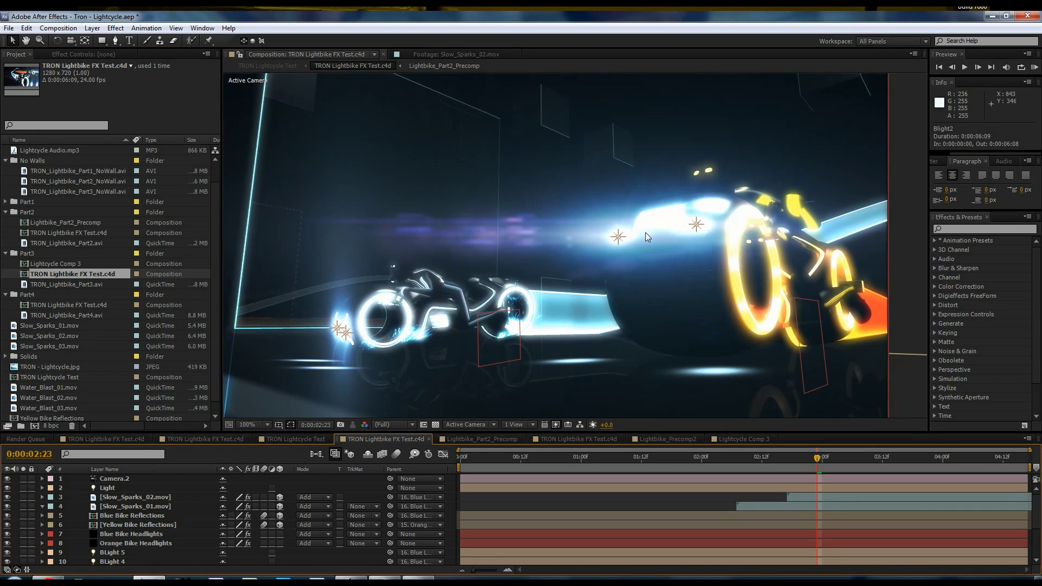
pyautogui.scroll(-2, 133, 555)
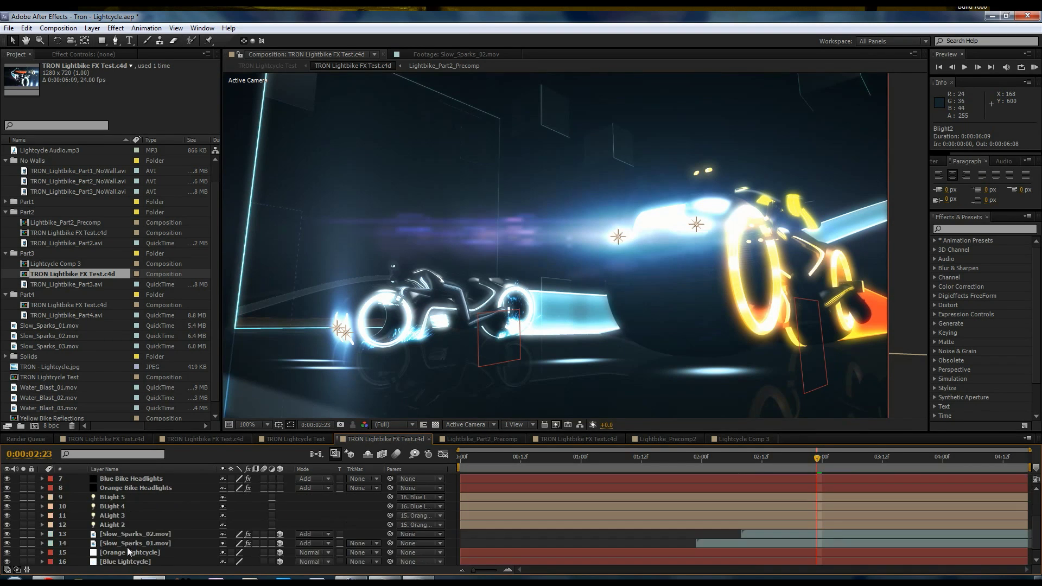
pyautogui.click(127, 507)
pyautogui.click(122, 499)
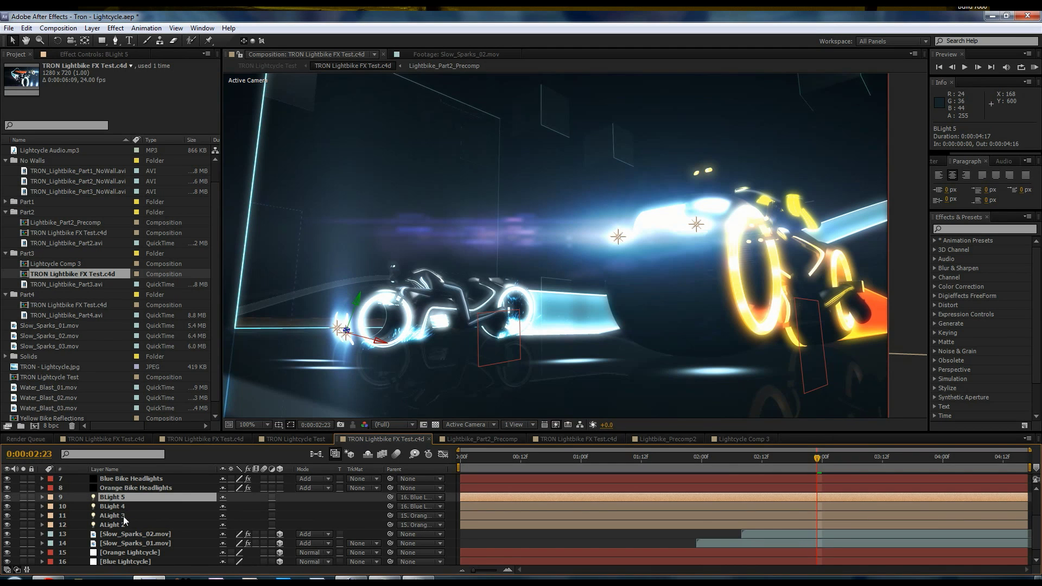
pyautogui.click(124, 518)
pyautogui.click(124, 522)
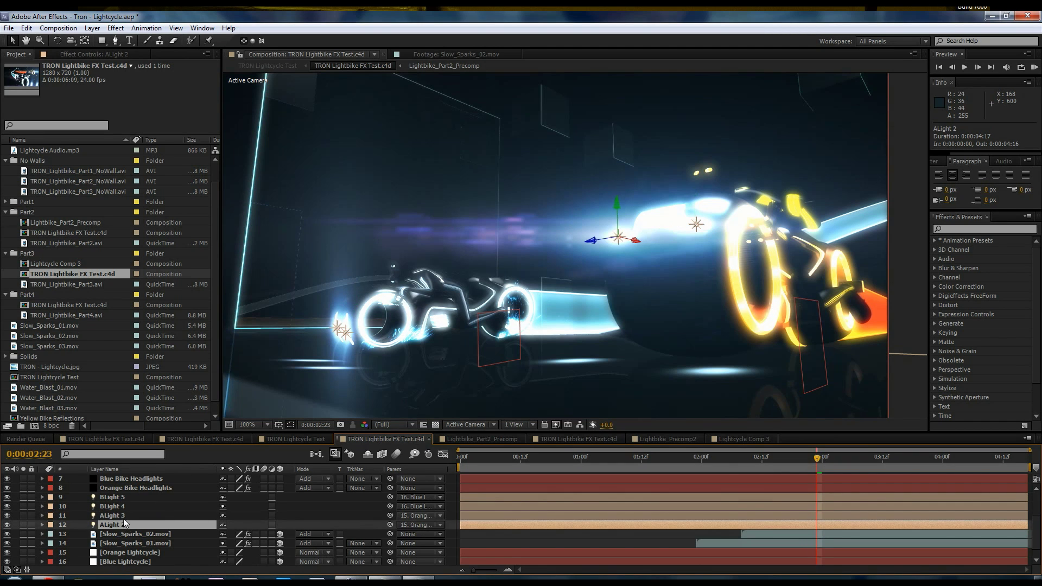
pyautogui.click(123, 516)
pyautogui.click(116, 525)
pyautogui.click(117, 498)
pyautogui.click(116, 504)
pyautogui.click(122, 497)
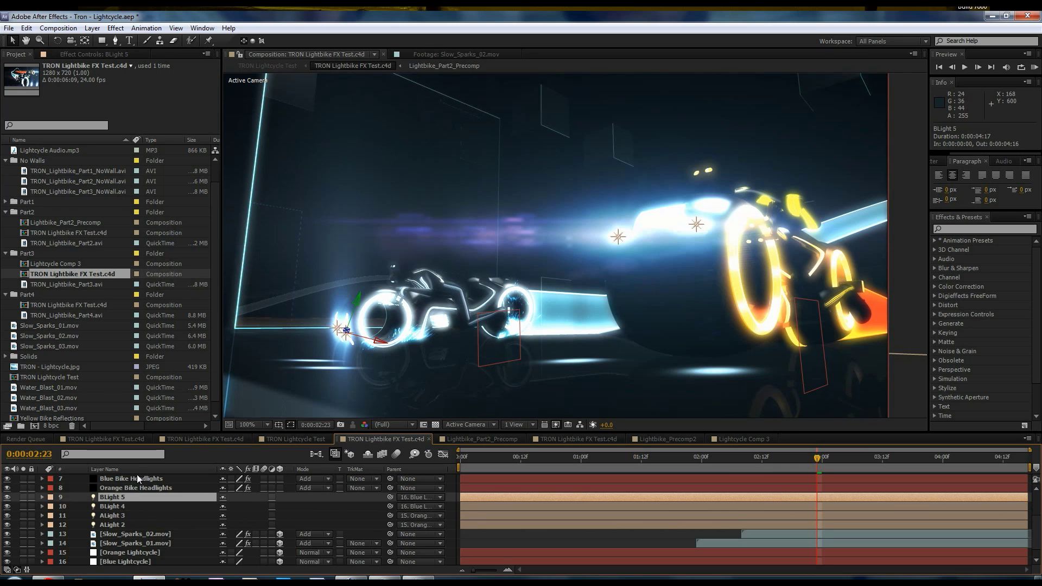
pyautogui.click(134, 478)
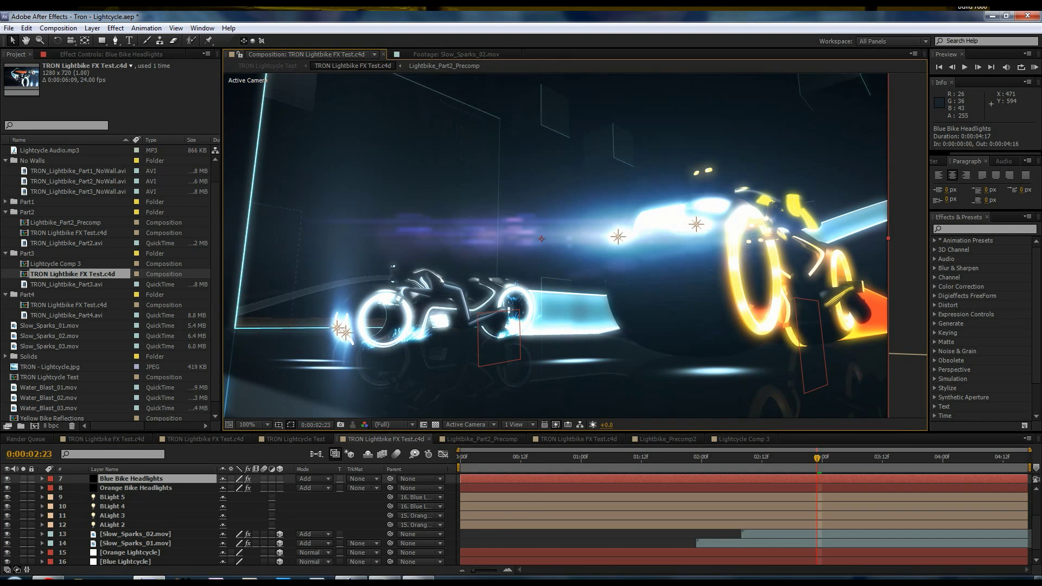
# Step: Back in Cinema 4D, select the Blue Lightcycle null and inspect its compositing tag settings
pyautogui.hotkey('alt', 'Tab')
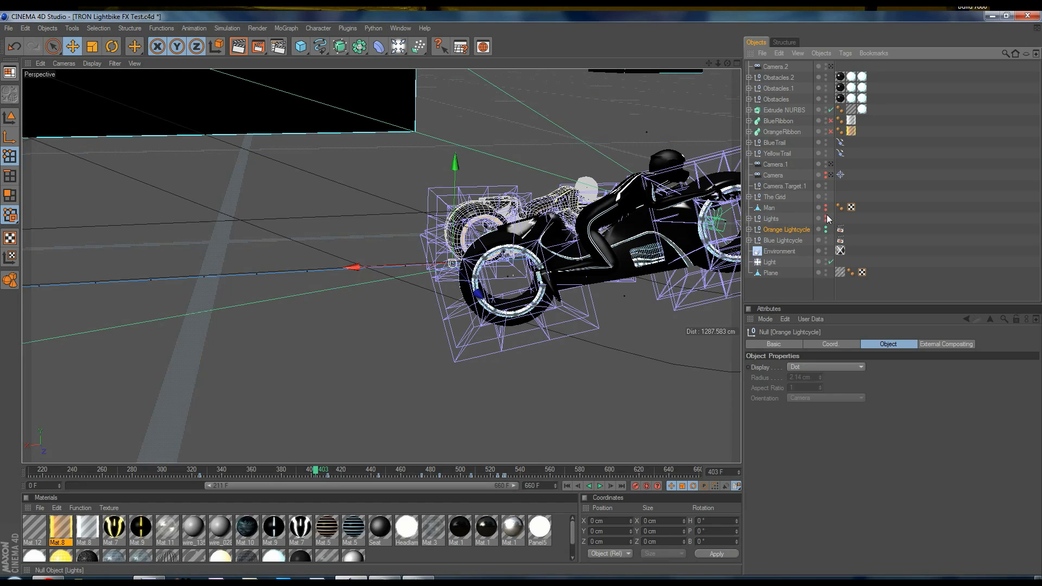
pyautogui.click(777, 240)
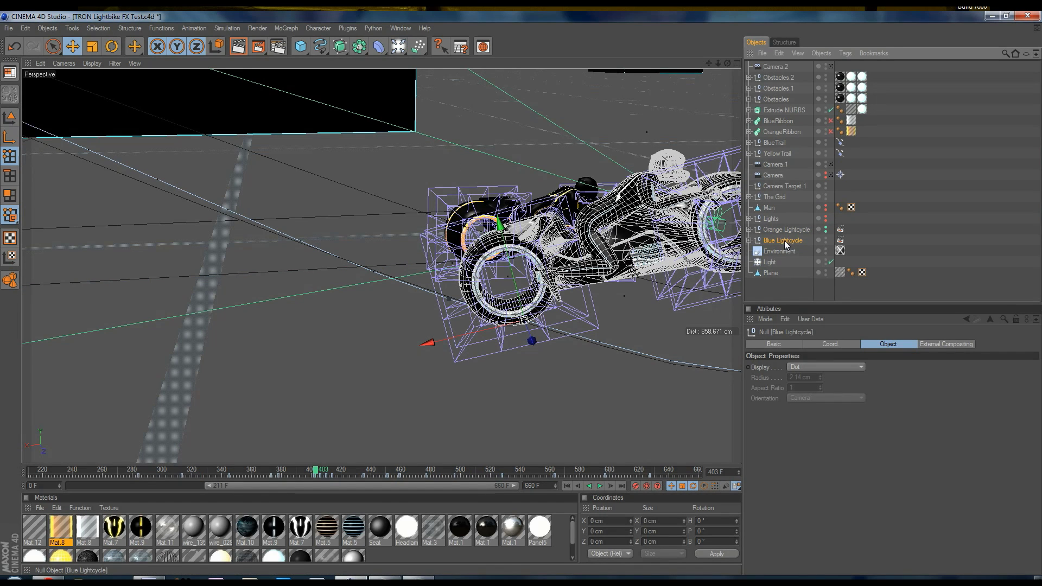
pyautogui.click(840, 241)
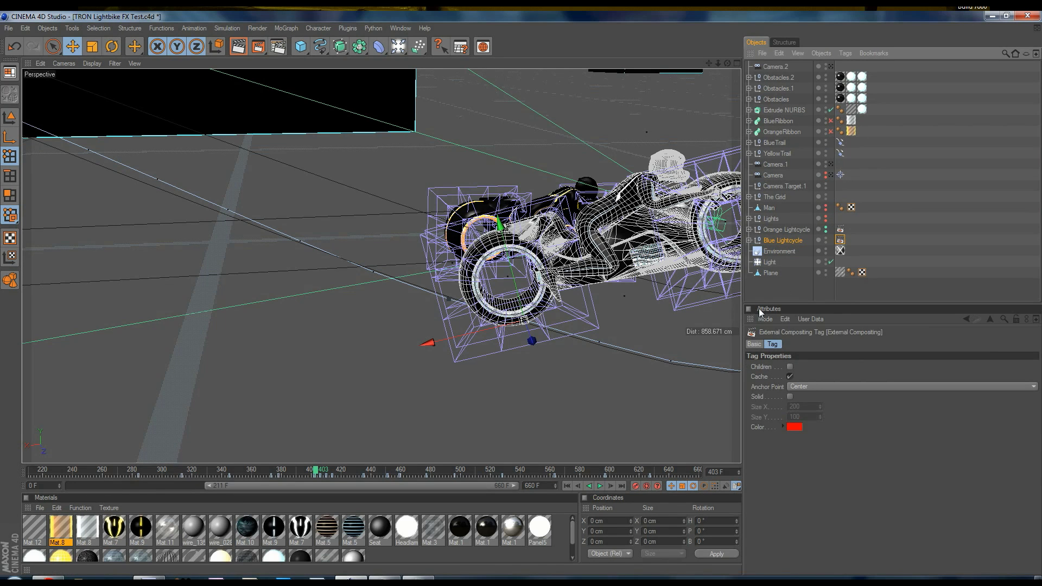
# Step: Add an External Compositing tag to Blue Lightcycle and compare it with Orange Lightcycle's tag
pyautogui.rightClick(790, 239)
pyautogui.moveTo(828, 228)
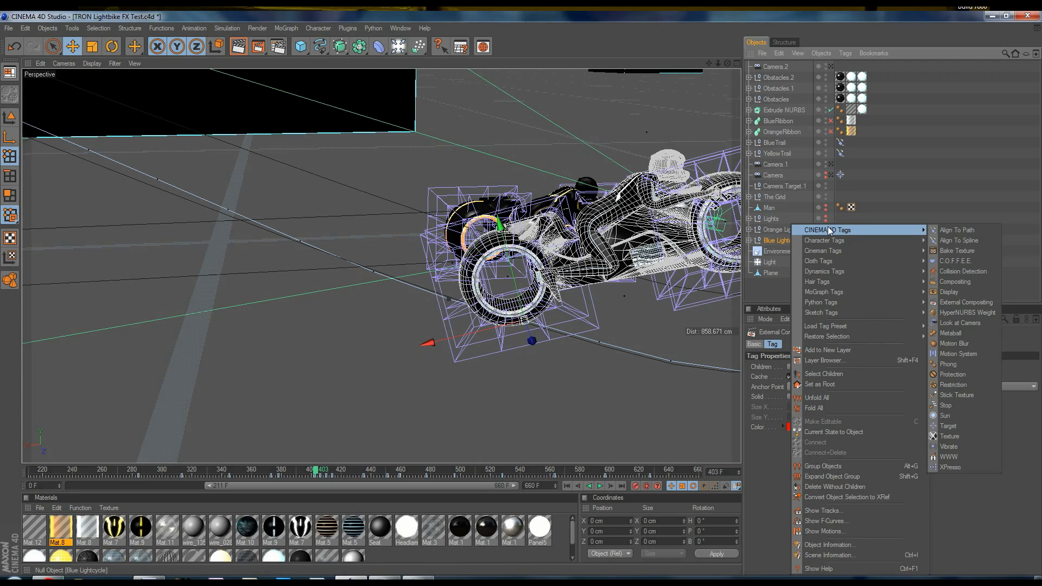
pyautogui.click(958, 303)
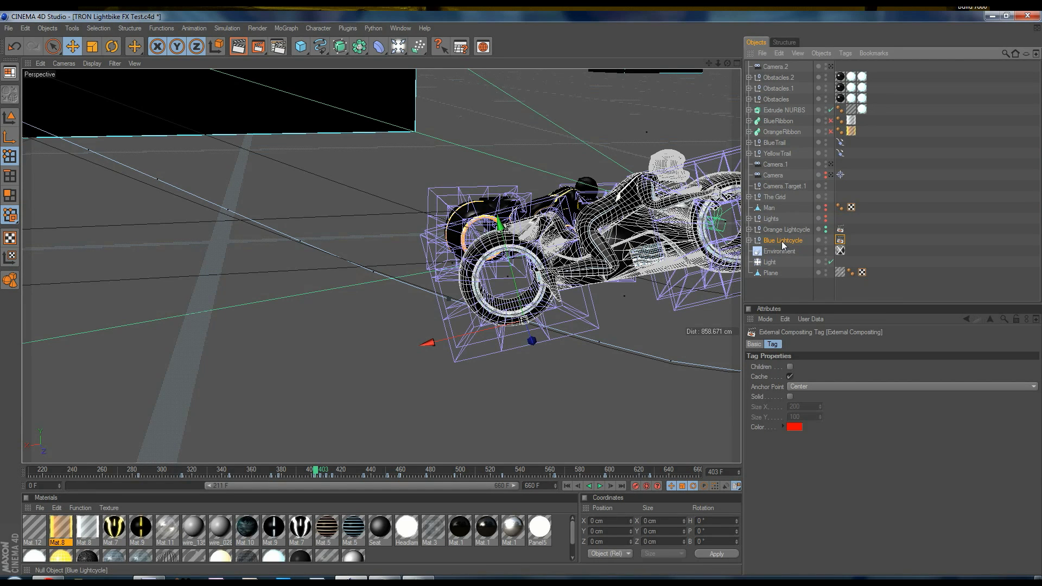
pyautogui.click(840, 228)
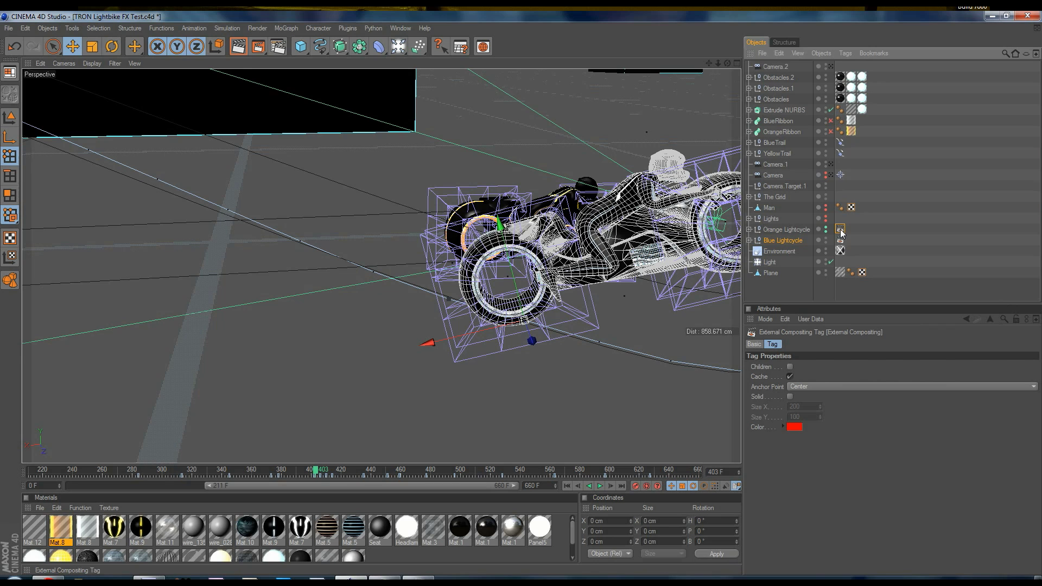
# Step: Add another External Compositing tag to Blue Lightcycle, enable Solid, and set Size X to 1280
pyautogui.rightClick(785, 239)
pyautogui.moveTo(828, 230)
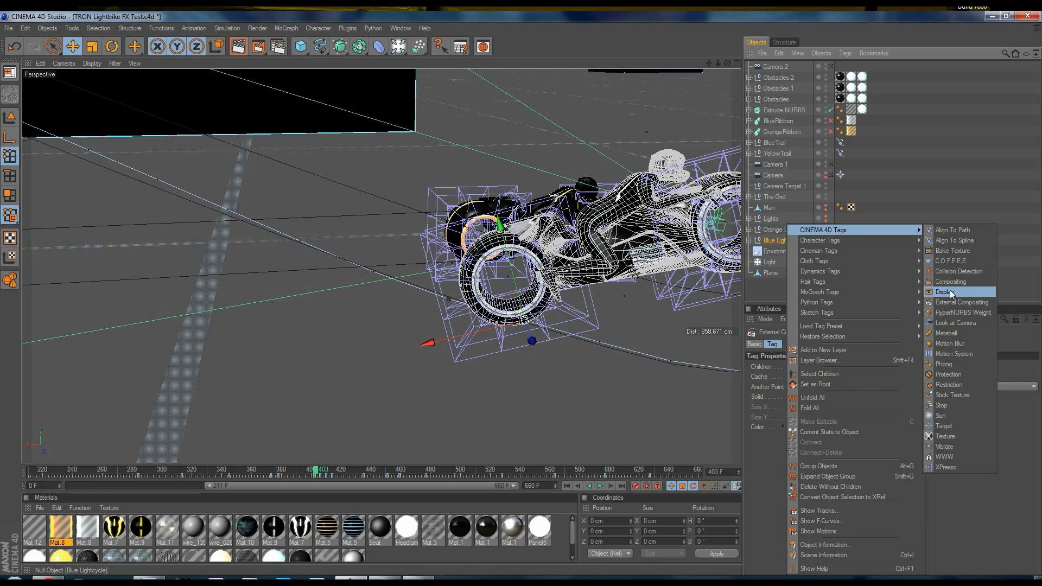
pyautogui.click(966, 302)
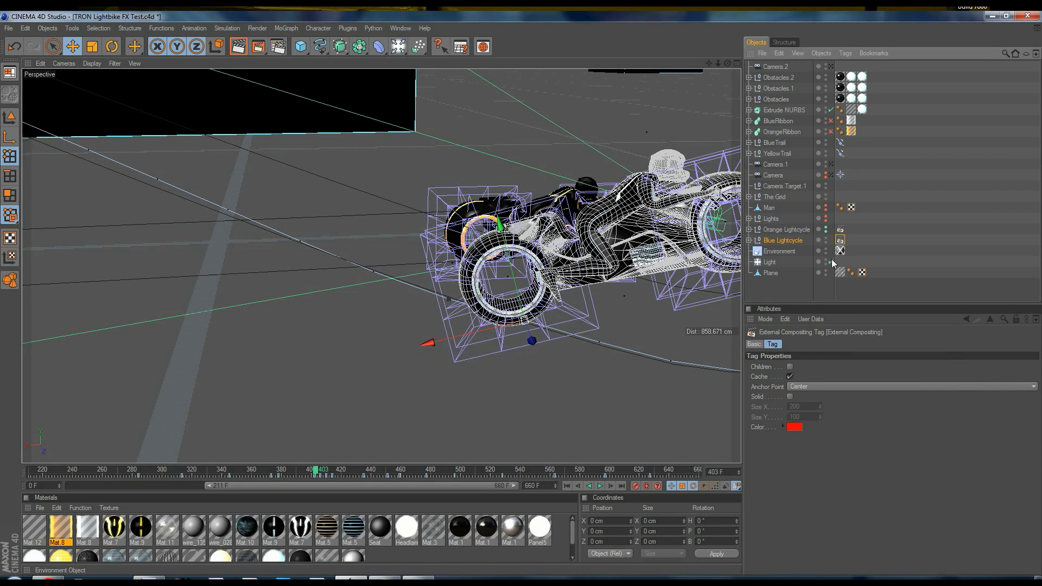
pyautogui.click(790, 397)
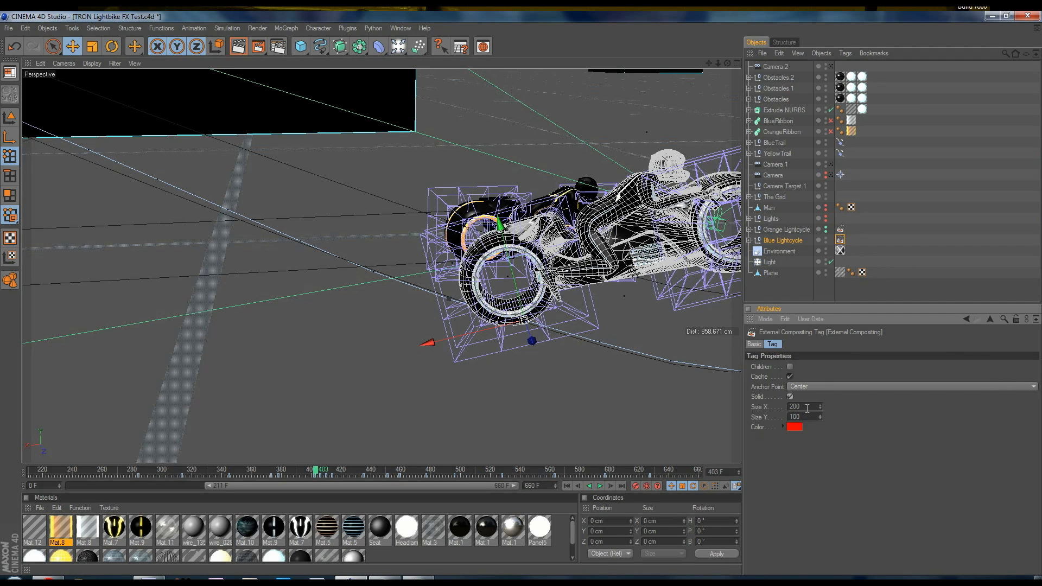
pyautogui.doubleClick(792, 406)
pyautogui.write('1280')
pyautogui.press('Tab')
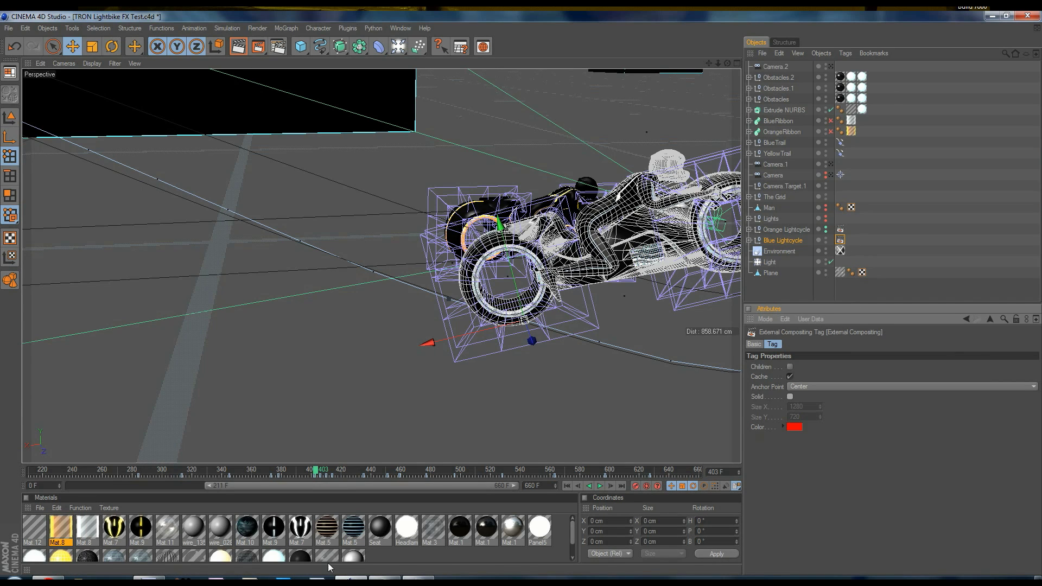
# Step: In After Effects, select the Slow_Sparks_01.mov layer and reveal its Position keyframes
pyautogui.click(328, 581)
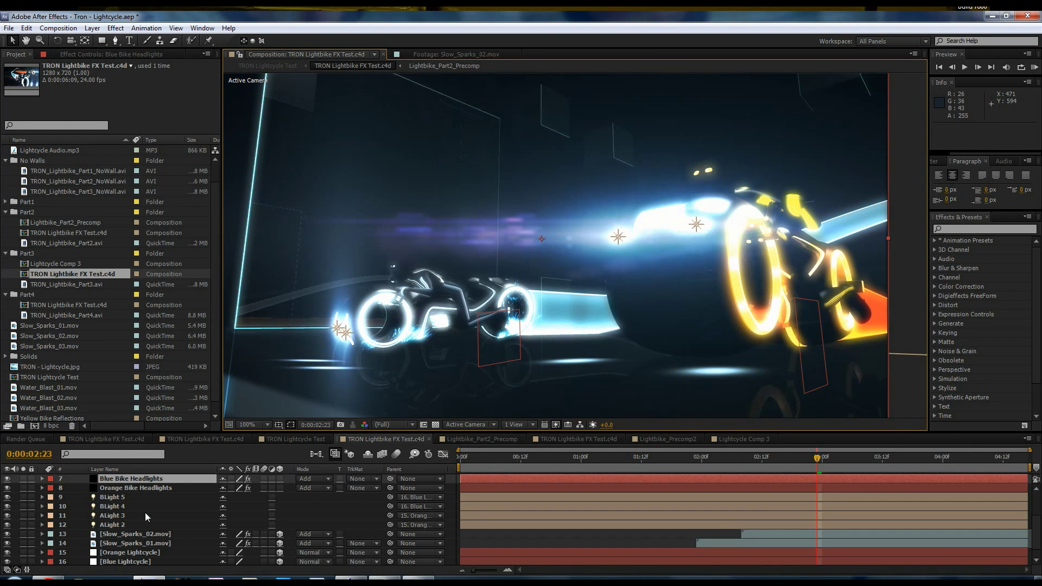
pyautogui.scroll(3, 145, 512)
pyautogui.click(132, 506)
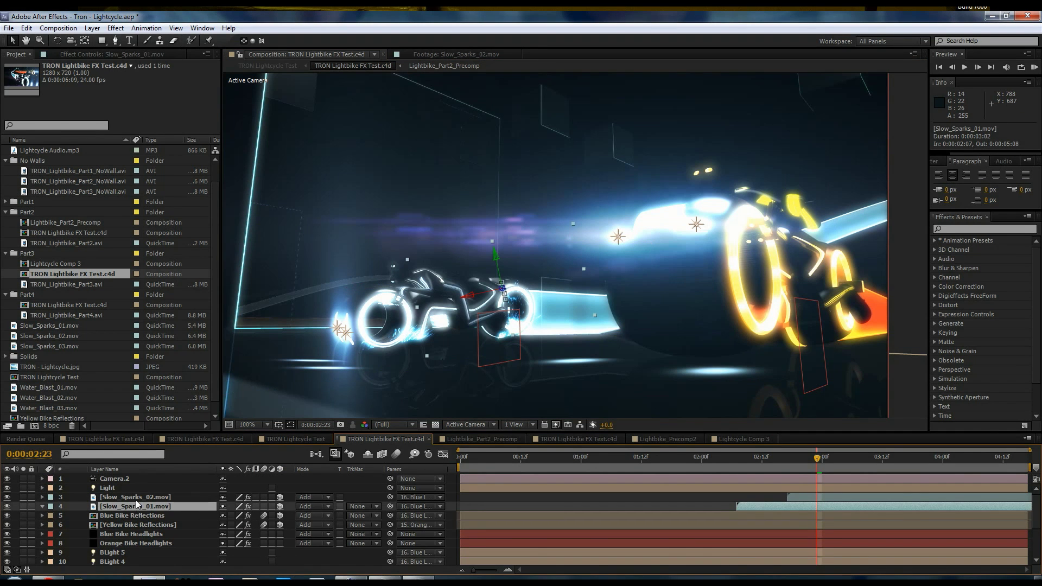
pyautogui.click(138, 496)
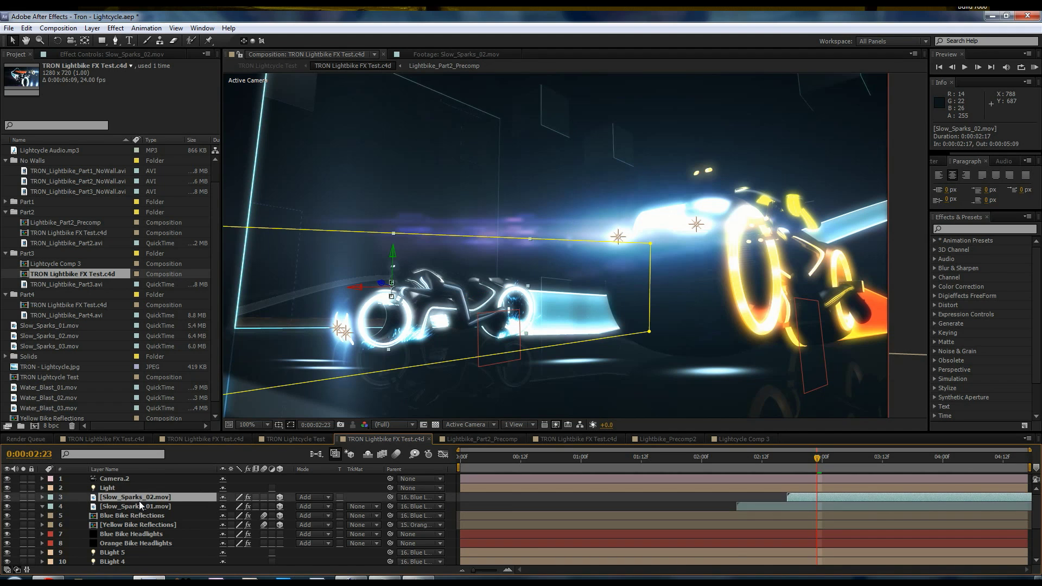
pyautogui.click(142, 506)
pyautogui.press('p')
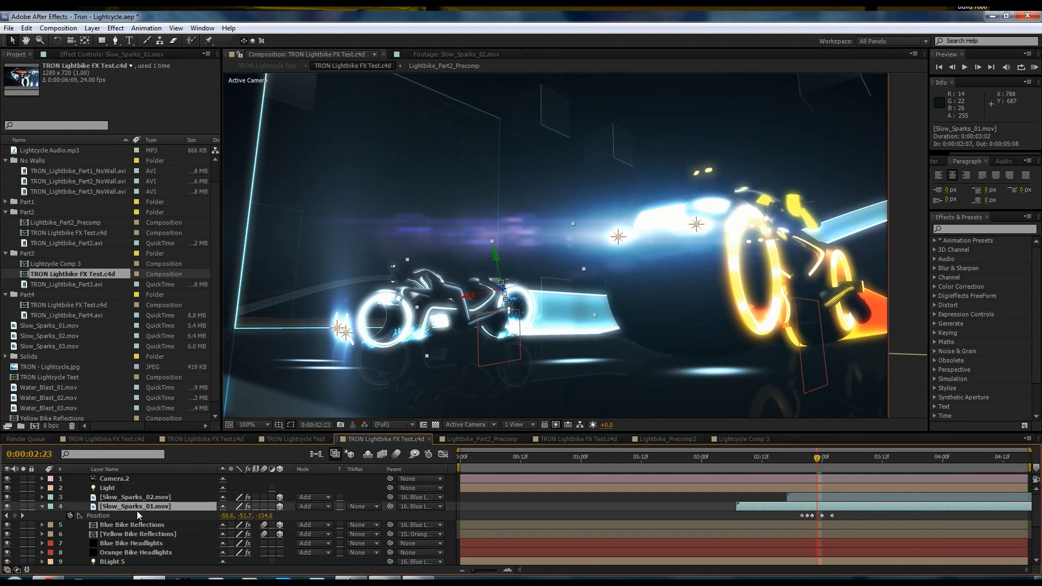
# Step: Confirm Slow_Sparks_01.mov is parented to 16. Blue Lightcycle, leaving the parent unchanged
pyautogui.scroll(-1, 136, 511)
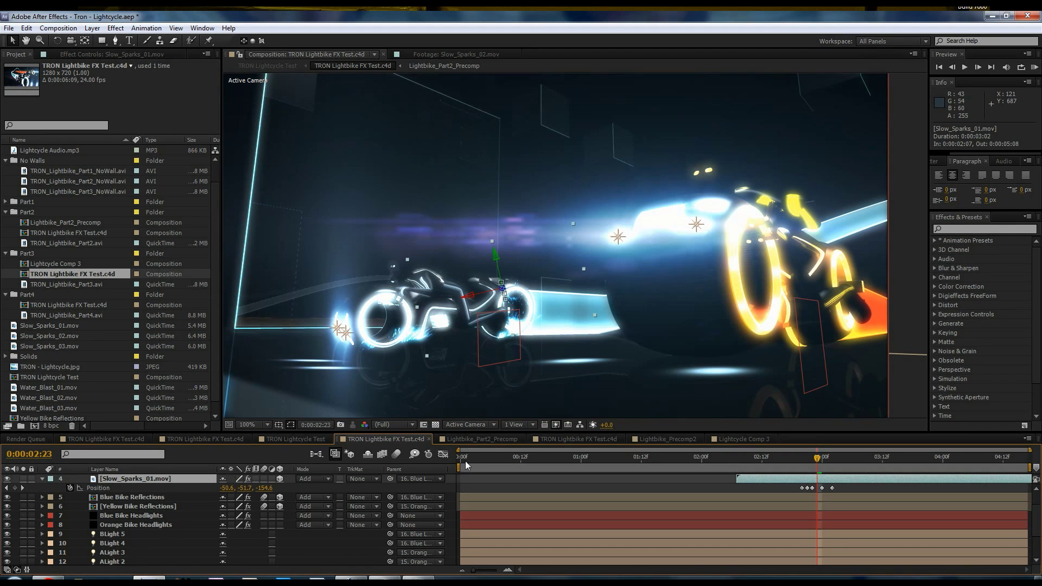
pyautogui.click(420, 478)
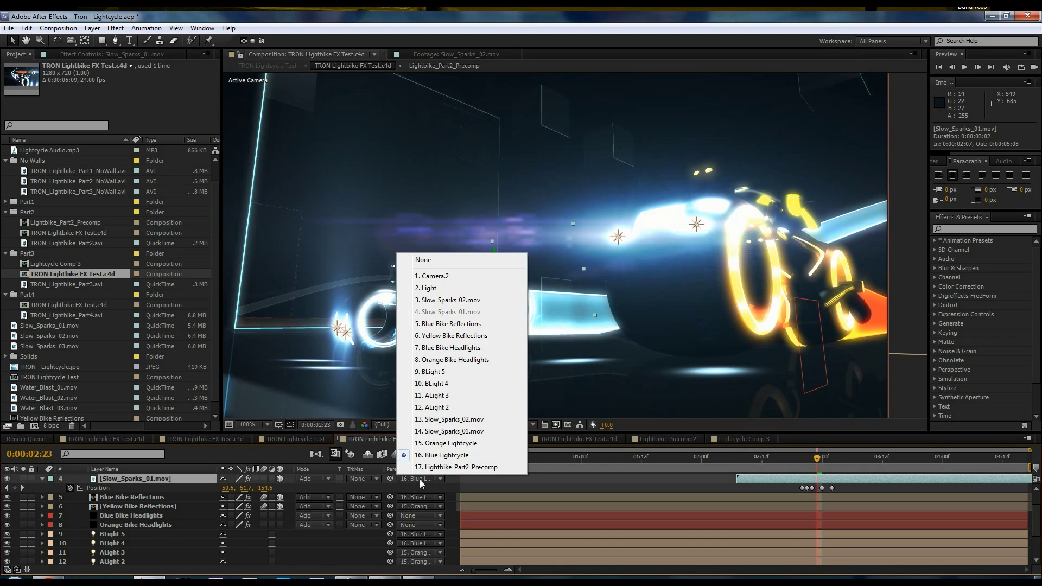
pyautogui.click(415, 485)
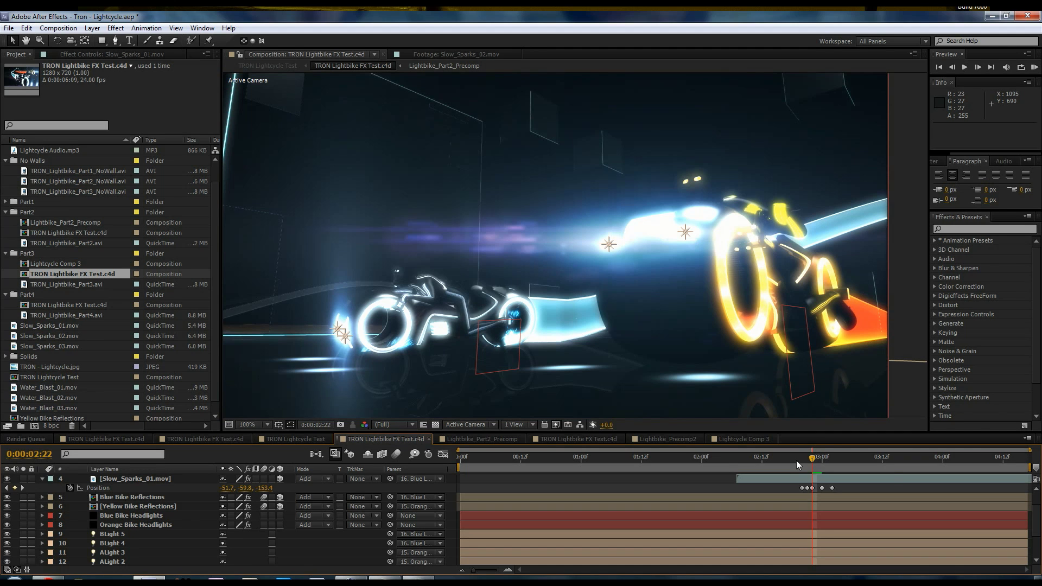
pyautogui.click(343, 334)
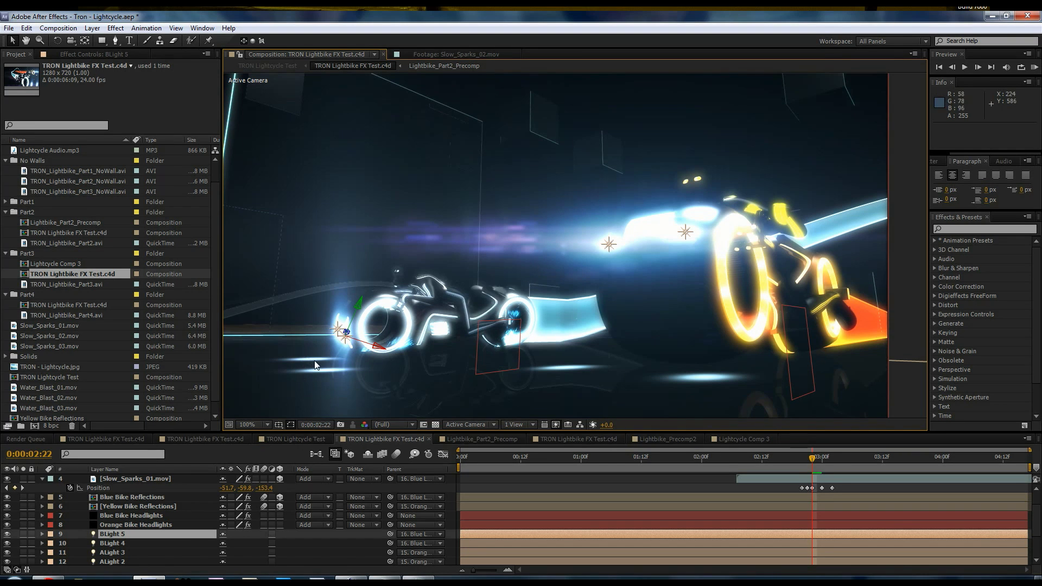
pyautogui.click(132, 498)
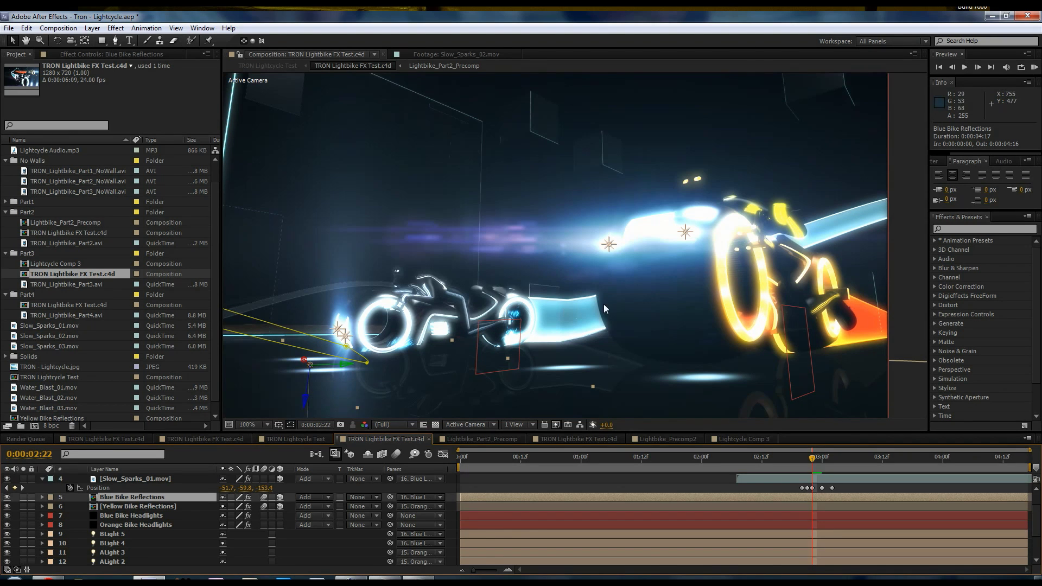
pyautogui.click(609, 244)
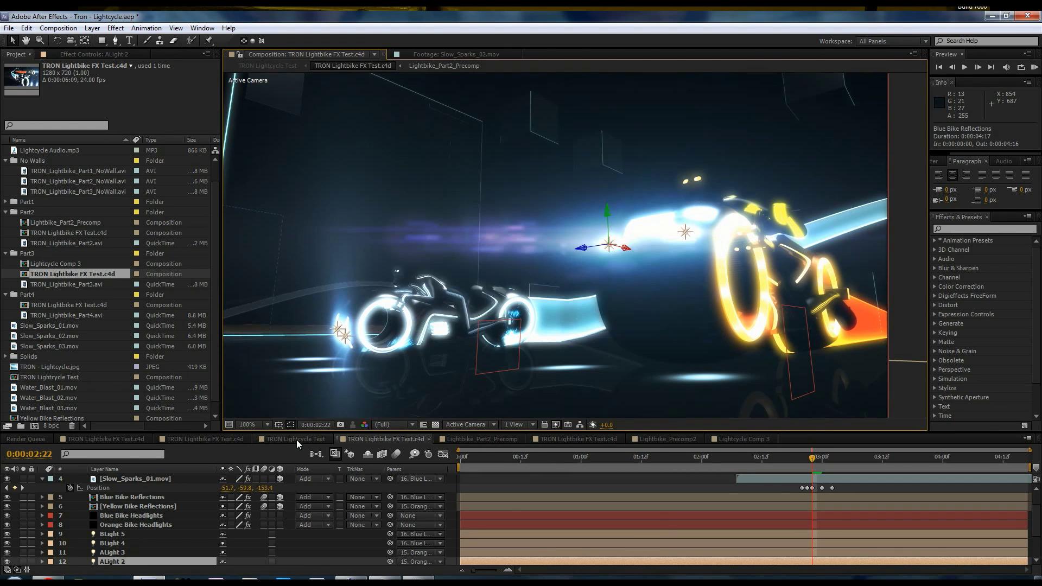
# Step: Open the TRON Lightcycle Test composition and move the playhead to the wall-impact frame at 0:00:23:10
pyautogui.click(296, 439)
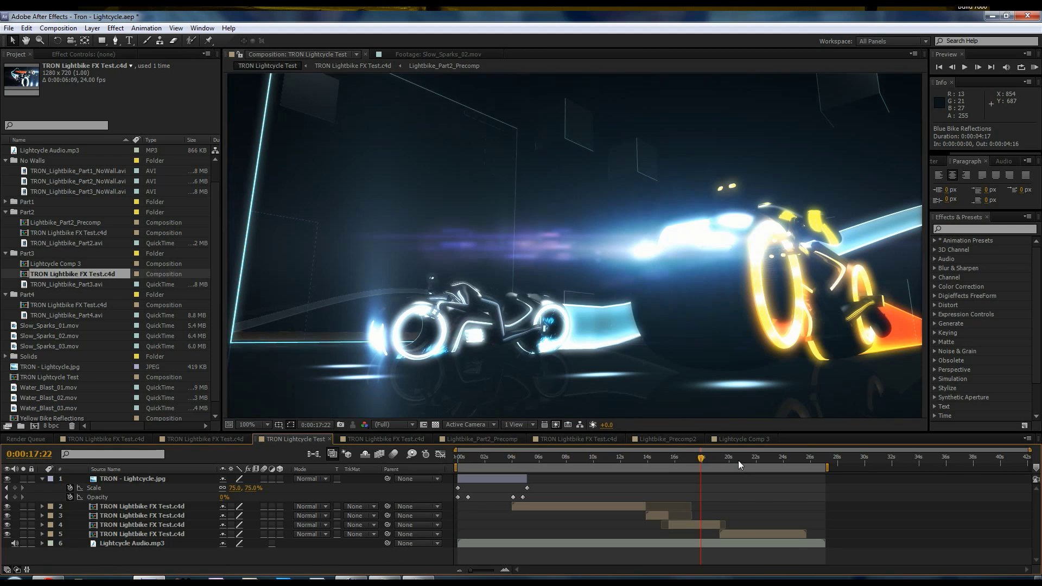
pyautogui.click(757, 458)
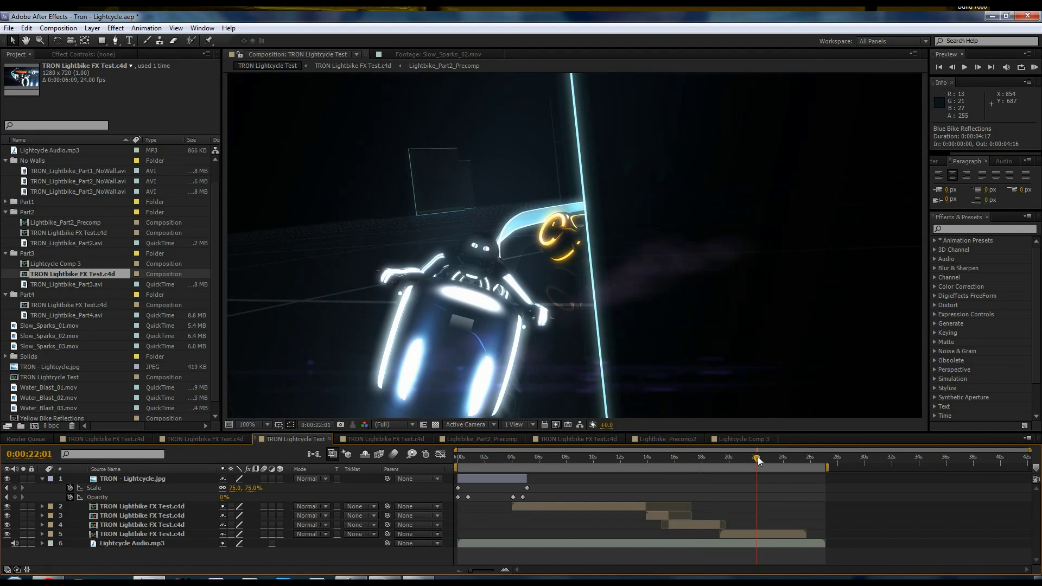
pyautogui.click(775, 455)
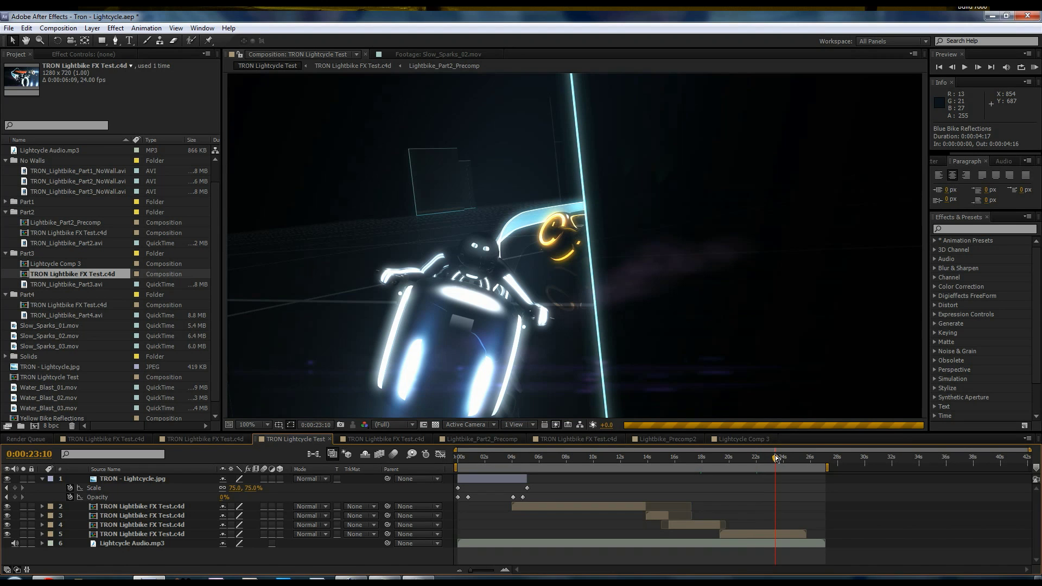